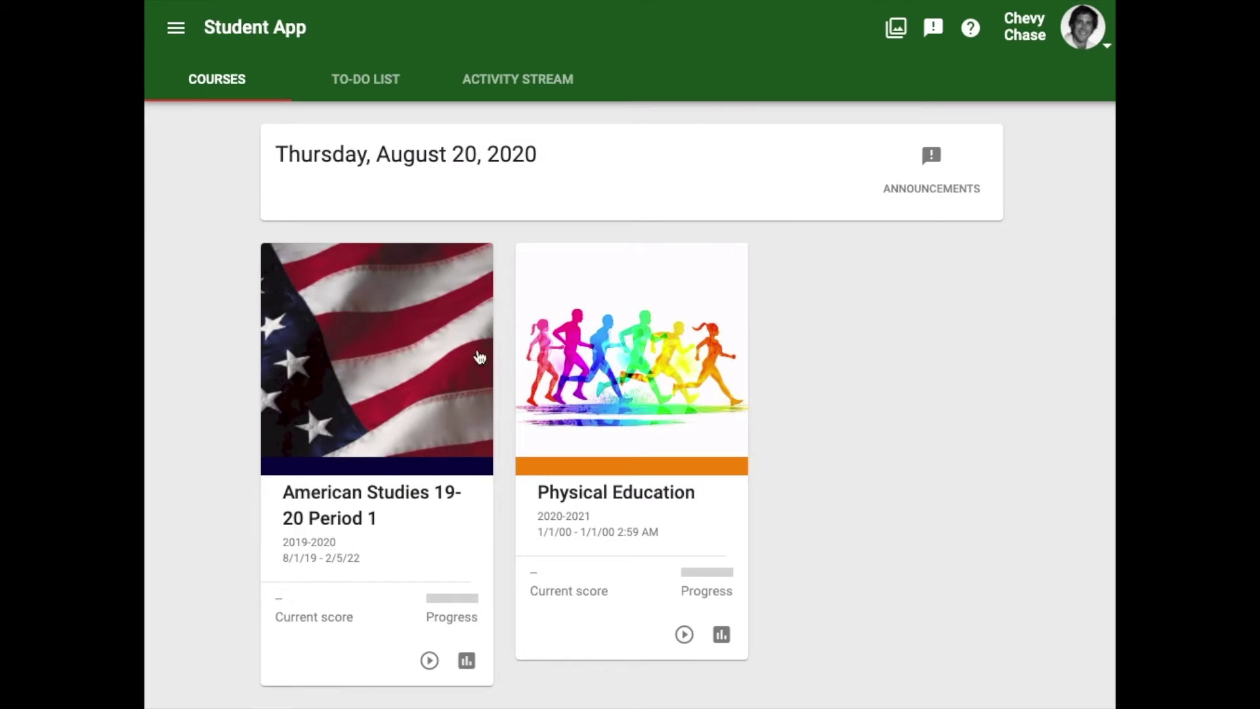
Open the Daily Check In Journal from the agenda of the American Studies 19-20 Period 1 course.
{"action": "left_click", "coordinate": [377, 369]}
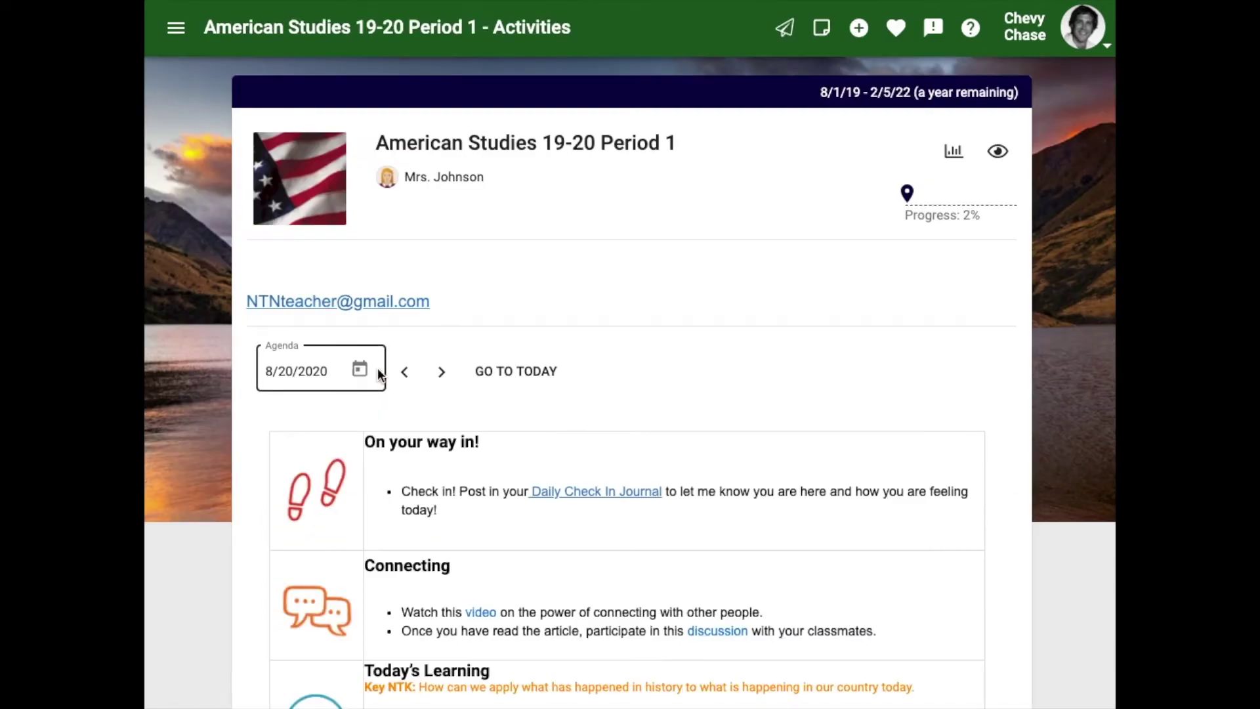
{"action": "scroll", "coordinate": [951, 351], "scroll_direction": "down", "scroll_amount": 2}
{"action": "scroll", "coordinate": [953, 357], "scroll_direction": "down", "scroll_amount": 1}
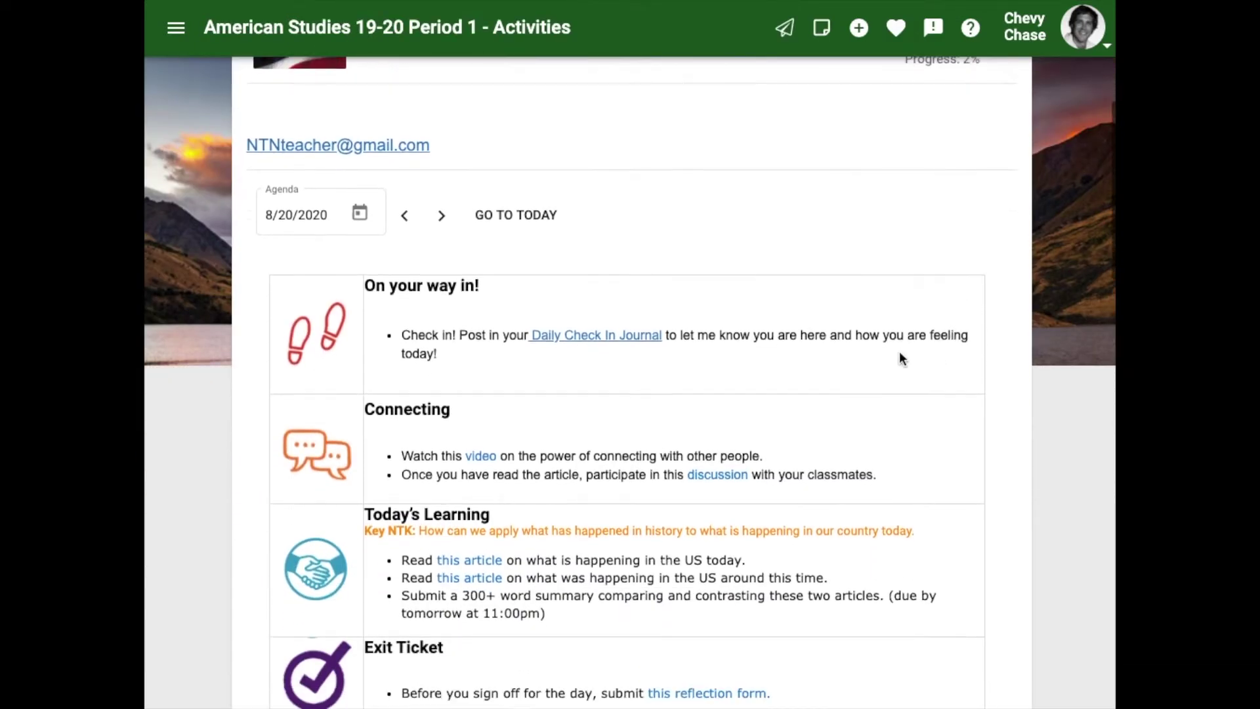
{"action": "left_click", "coordinate": [599, 341]}
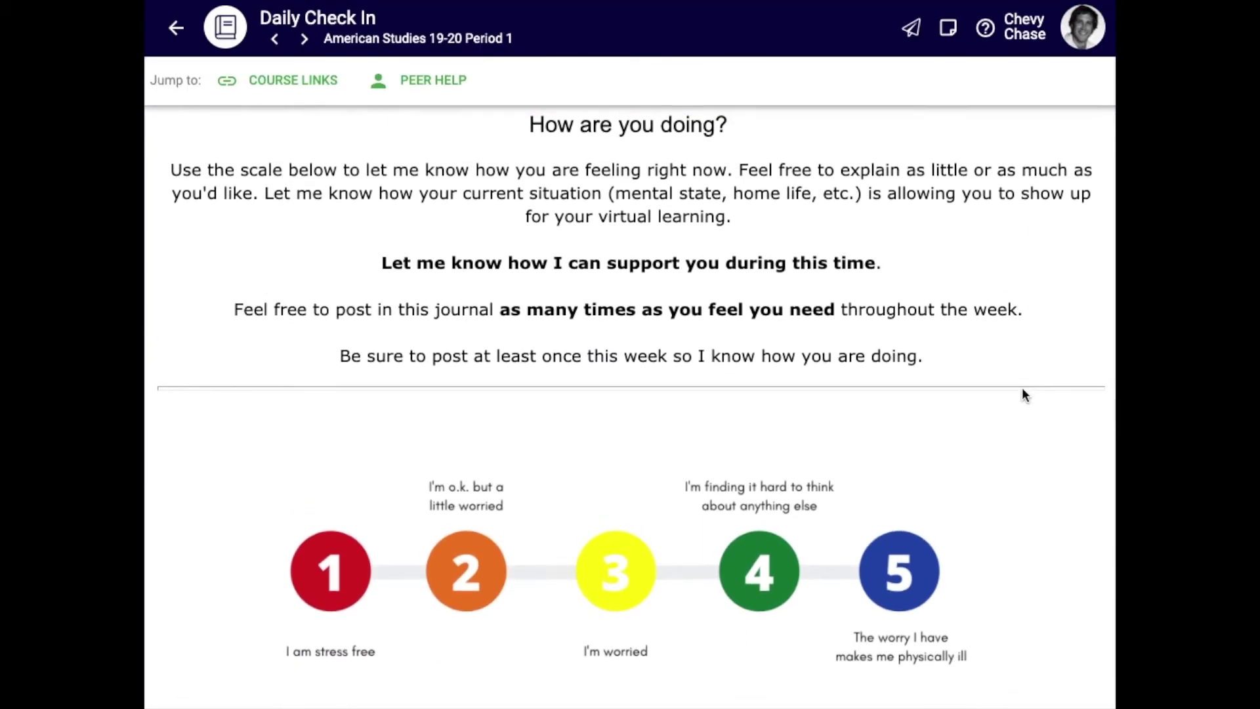
Start a new Daily Check In journal post titled "Day 1".
{"action": "scroll", "coordinate": [1021, 388], "scroll_direction": "down", "scroll_amount": 3}
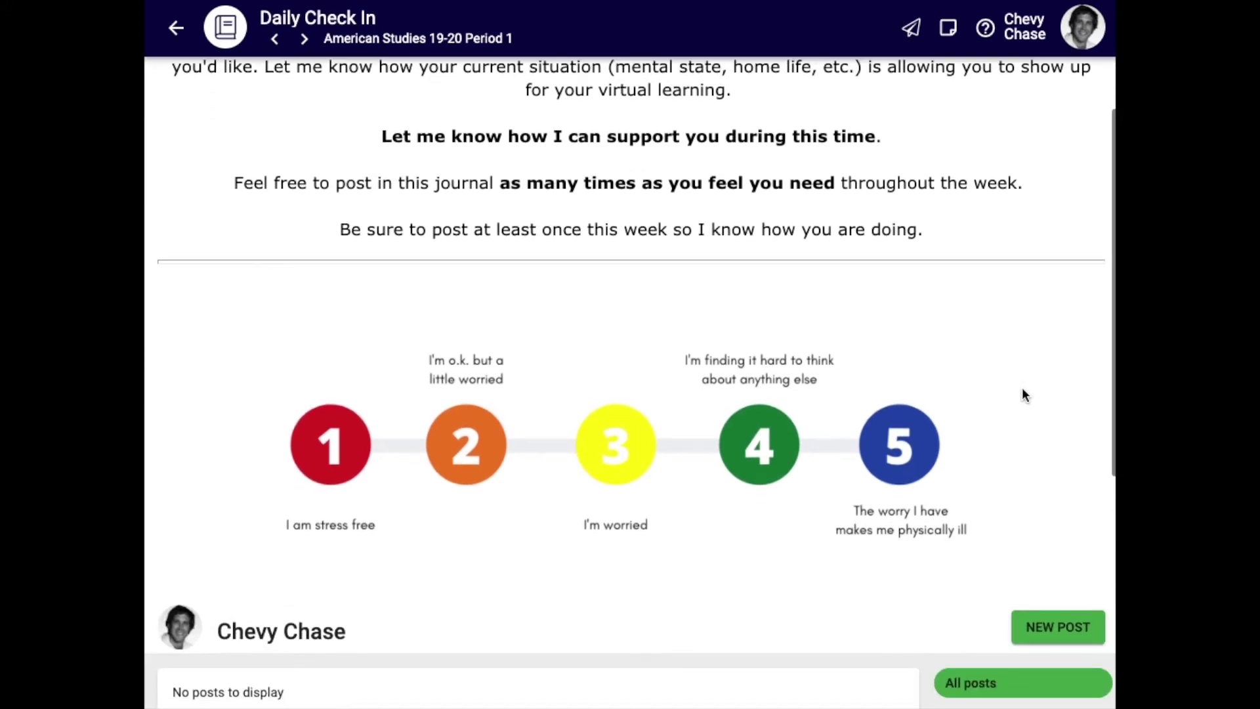
{"action": "left_click", "coordinate": [1052, 595]}
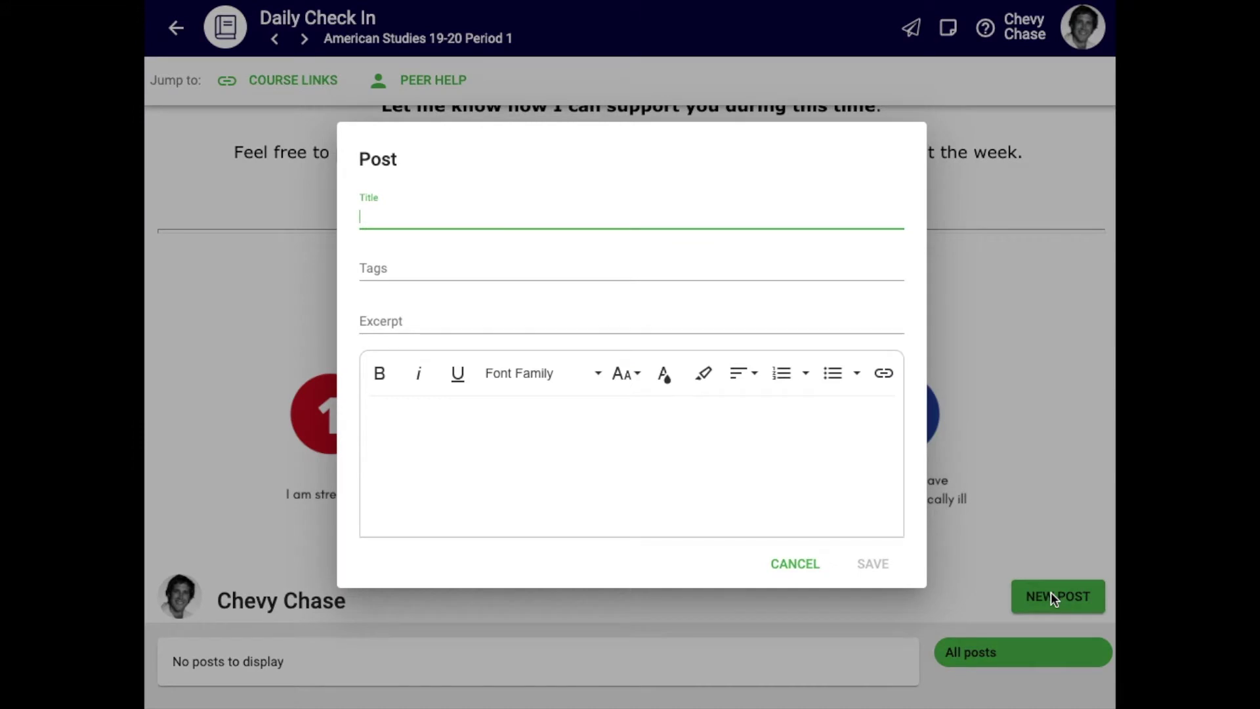
{"action": "type", "text": "Day 1"}
Write "Today I am a 3. Im a little worried about school this year." as the post's body and save it.
{"action": "left_click", "coordinate": [664, 452]}
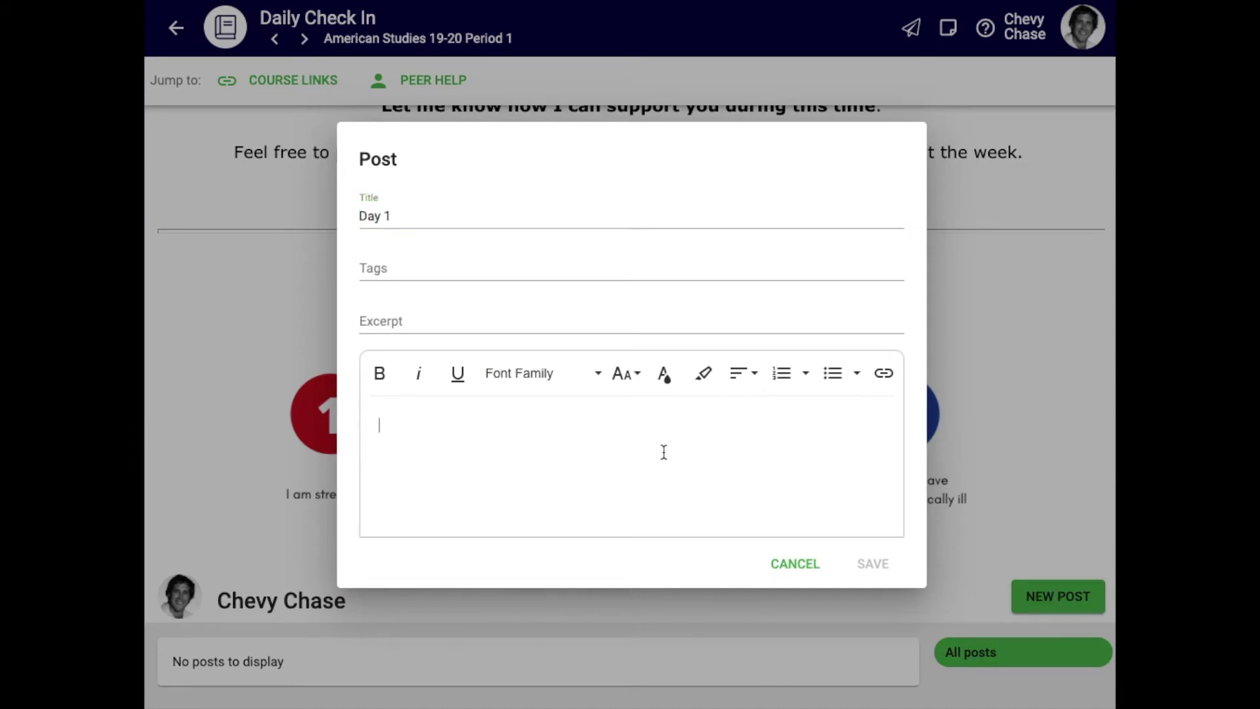
{"action": "type", "text": "Today I am a 3. Im a littl"}
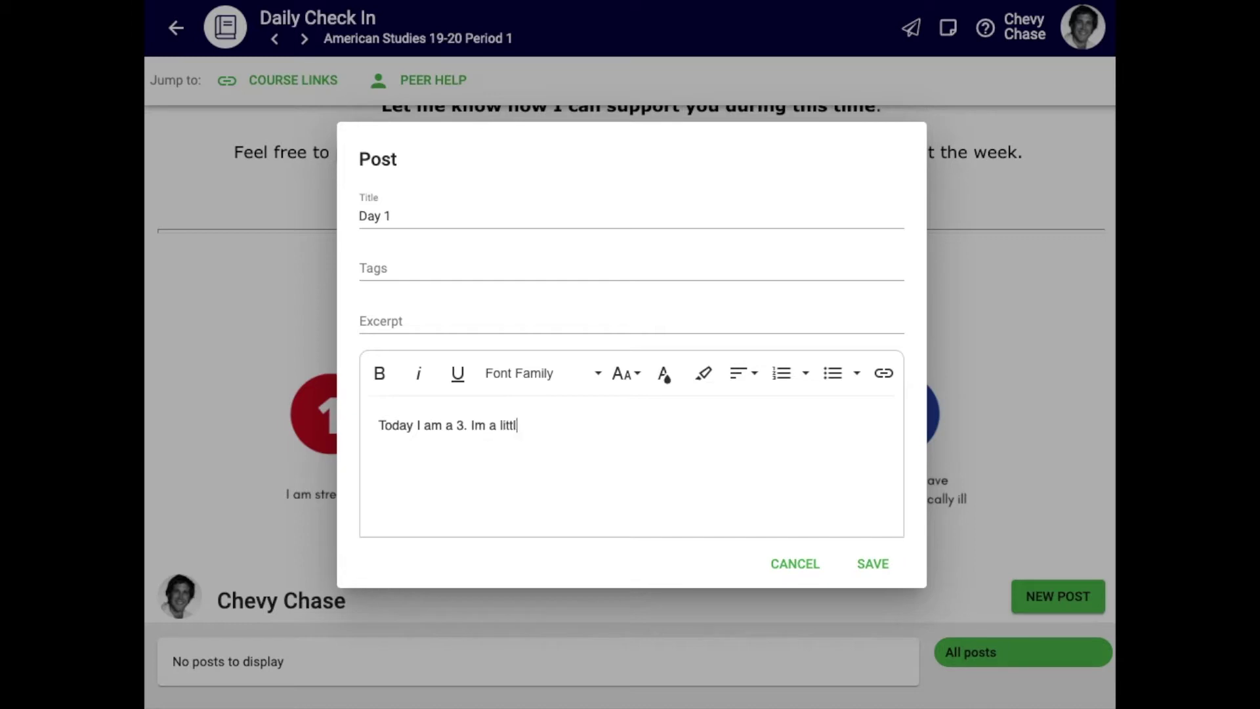
{"action": "type", "text": "e worried about sc"}
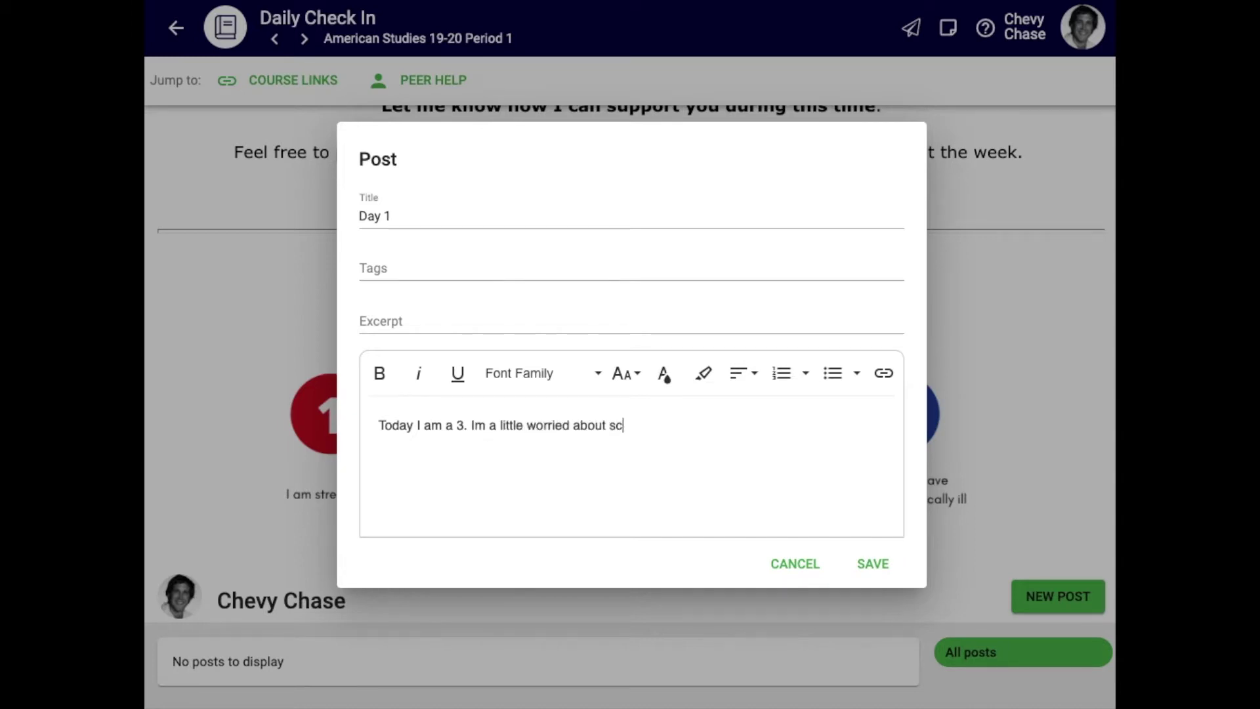
{"action": "type", "text": "hool this year."}
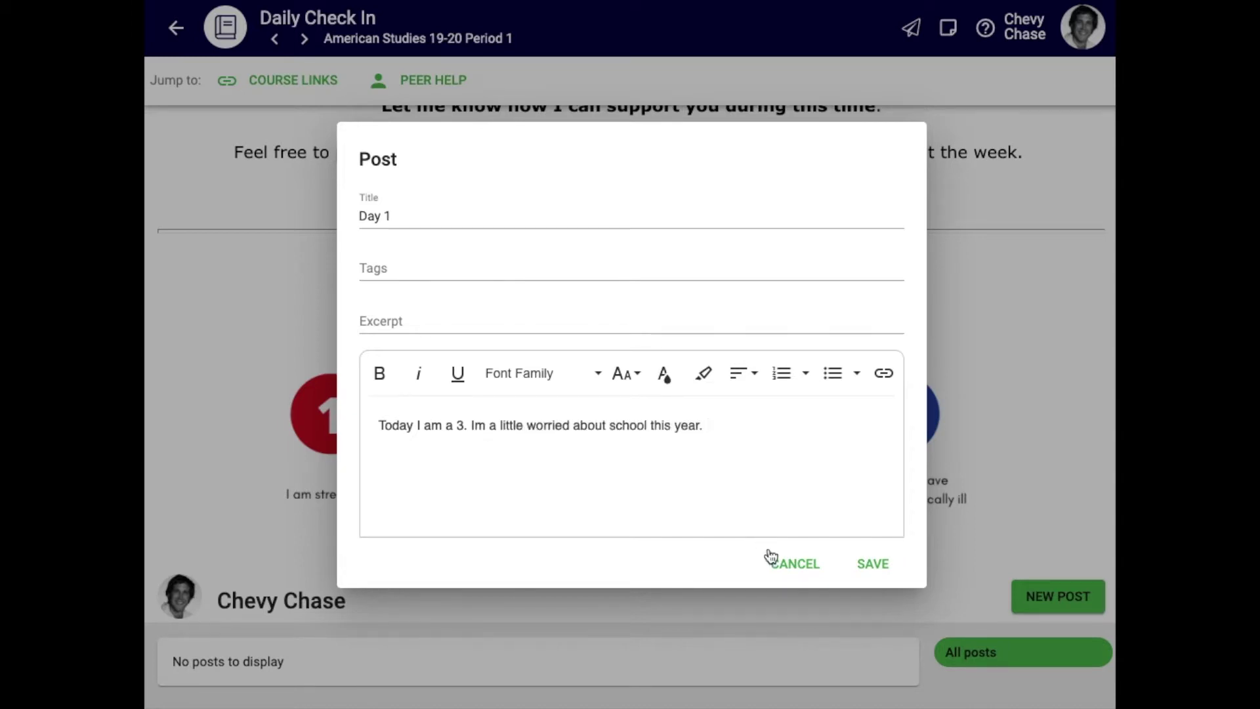
{"action": "left_click", "coordinate": [875, 564]}
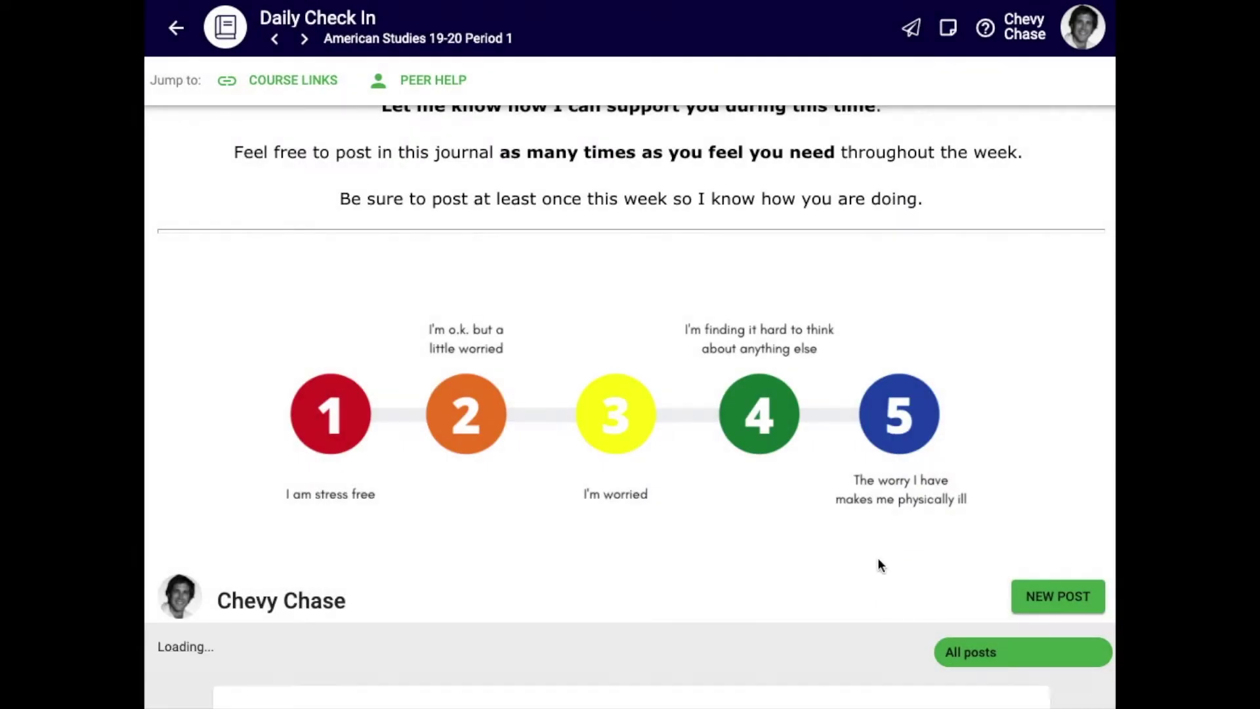
{"action": "scroll", "coordinate": [879, 564], "scroll_direction": "down", "scroll_amount": 3}
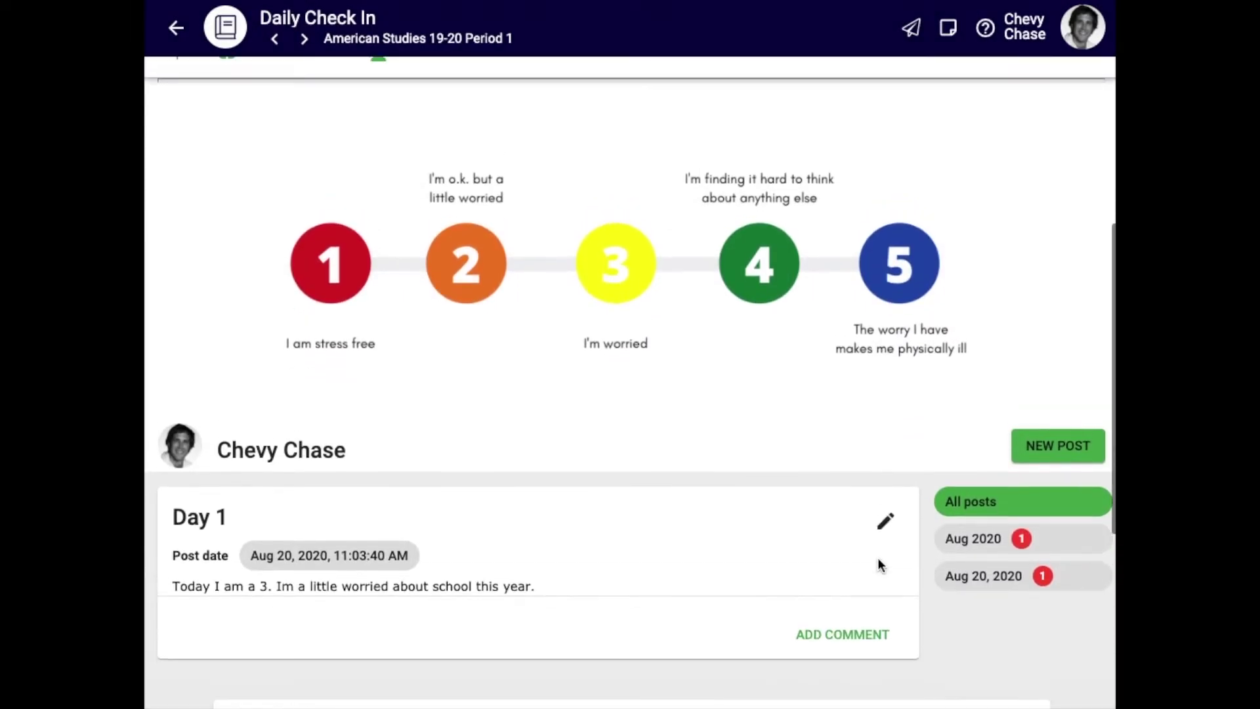
{"action": "scroll", "coordinate": [880, 565], "scroll_direction": "up", "scroll_amount": 1}
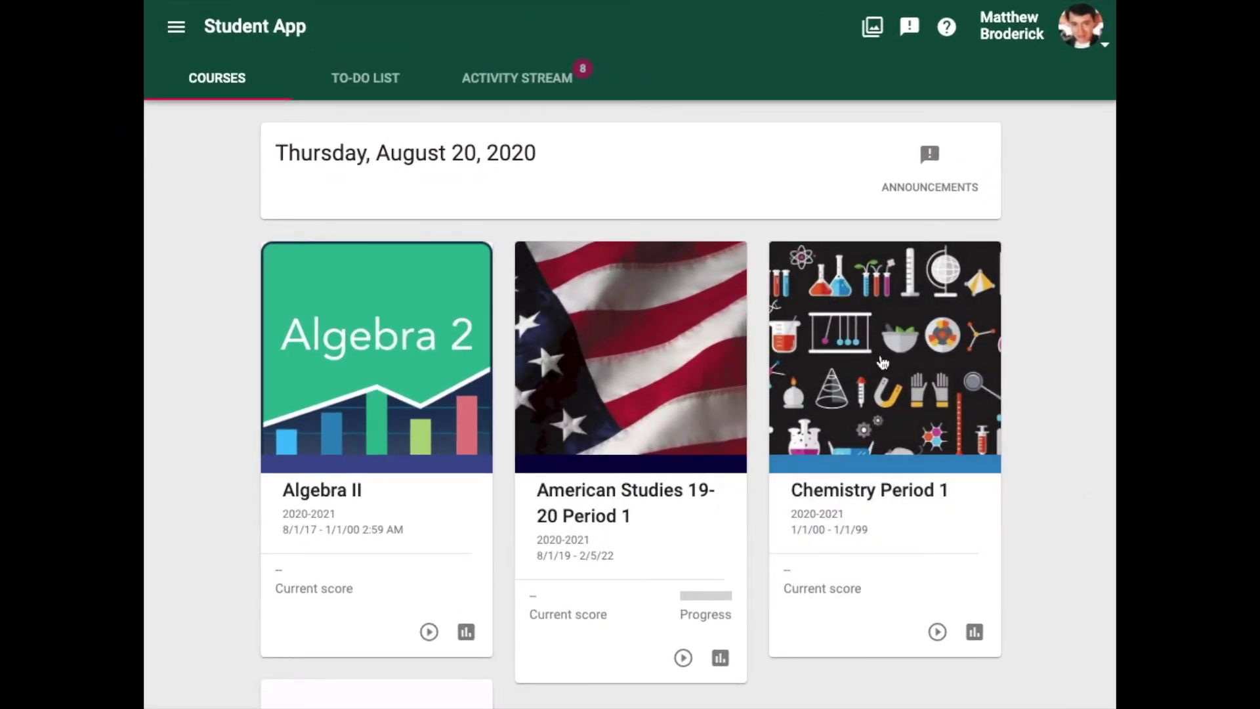
Open the Chemistry Lab Journal from the Today's Learning section of the Chemistry Period 1 agenda.
{"action": "left_click", "coordinate": [883, 363]}
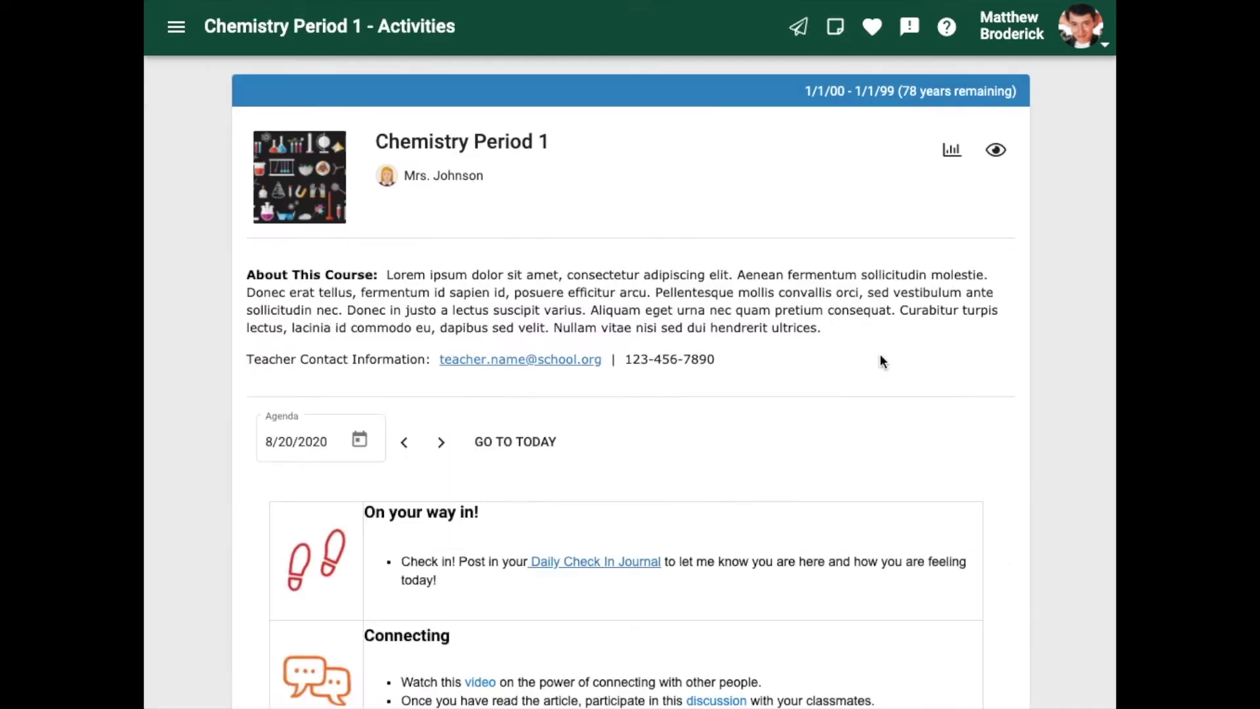
{"action": "scroll", "coordinate": [881, 360], "scroll_direction": "down", "scroll_amount": 4}
{"action": "scroll", "coordinate": [880, 357], "scroll_direction": "down", "scroll_amount": 2}
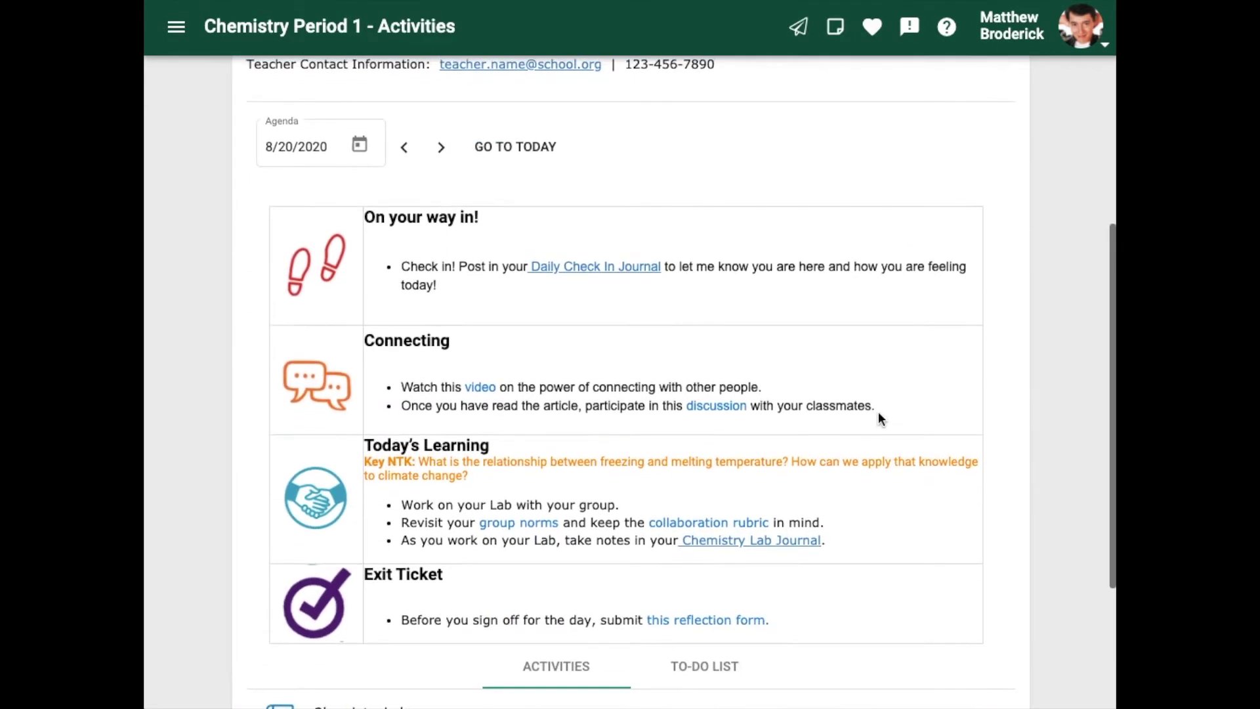
{"action": "left_click", "coordinate": [766, 544]}
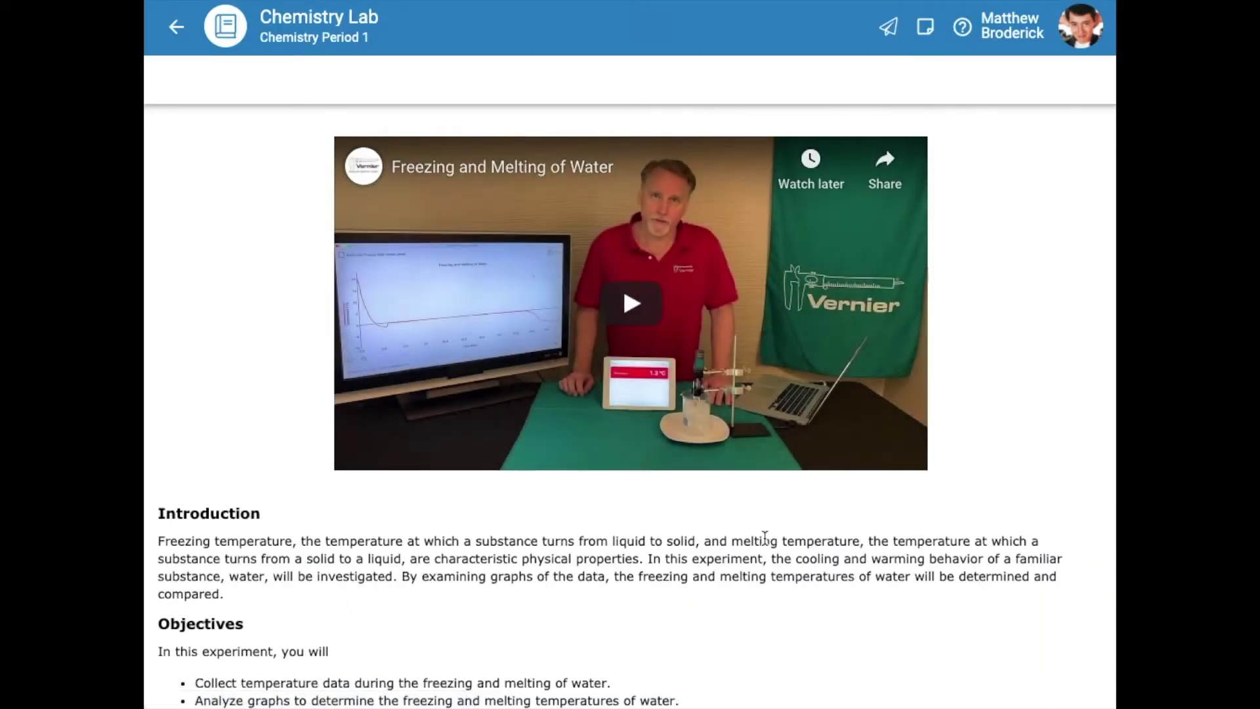
Start a new Chemistry Lab journal post titled "Post 1: Collect Temperature Data".
{"action": "scroll", "coordinate": [764, 536], "scroll_direction": "down", "scroll_amount": 3}
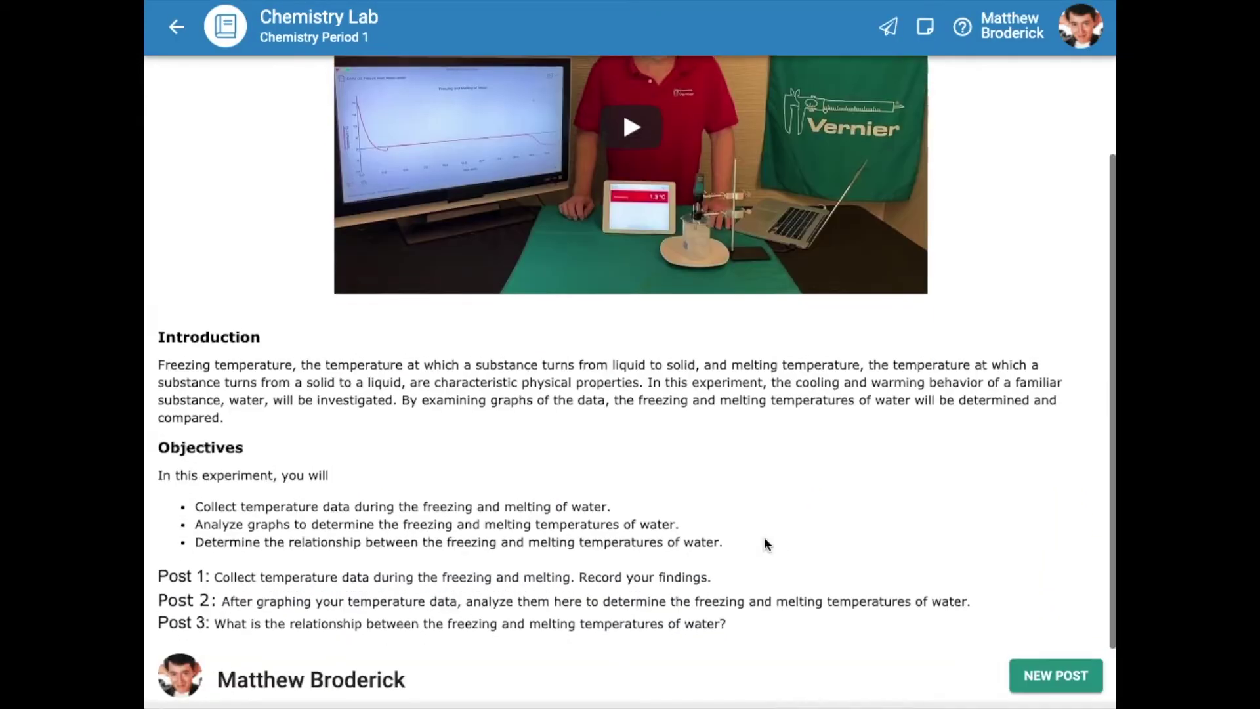
{"action": "scroll", "coordinate": [764, 543], "scroll_direction": "down", "scroll_amount": 1}
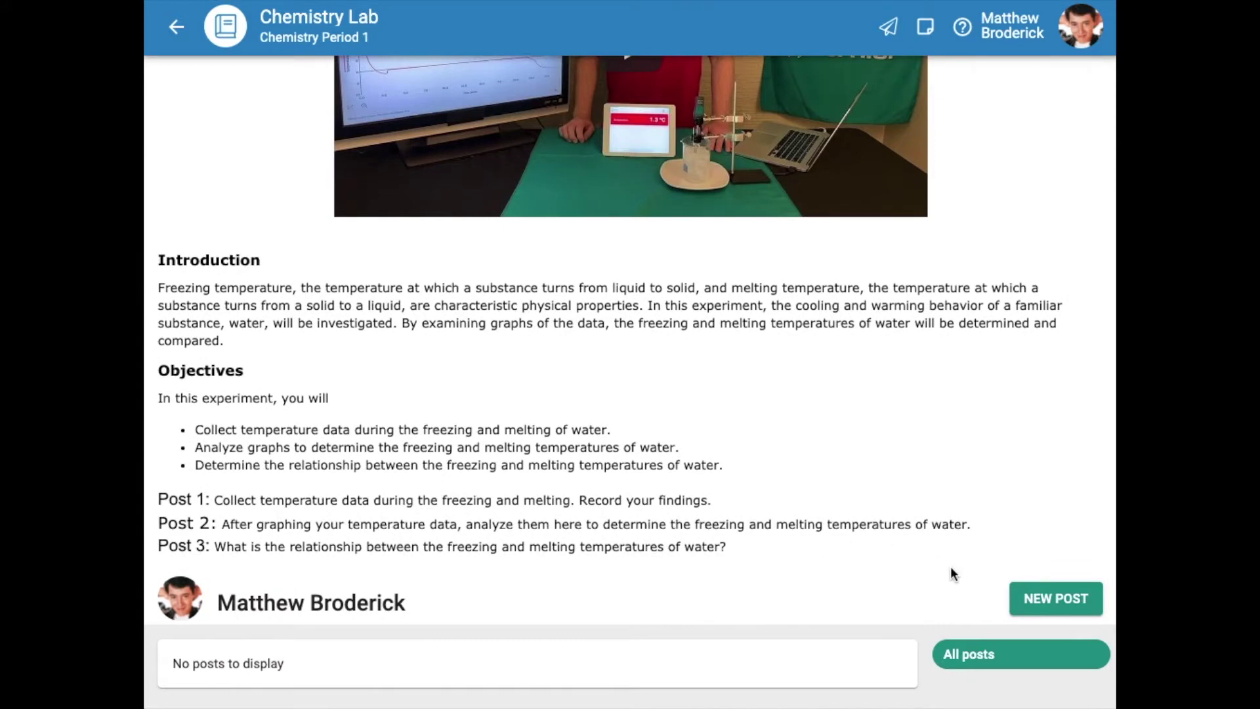
{"action": "left_click", "coordinate": [1063, 600]}
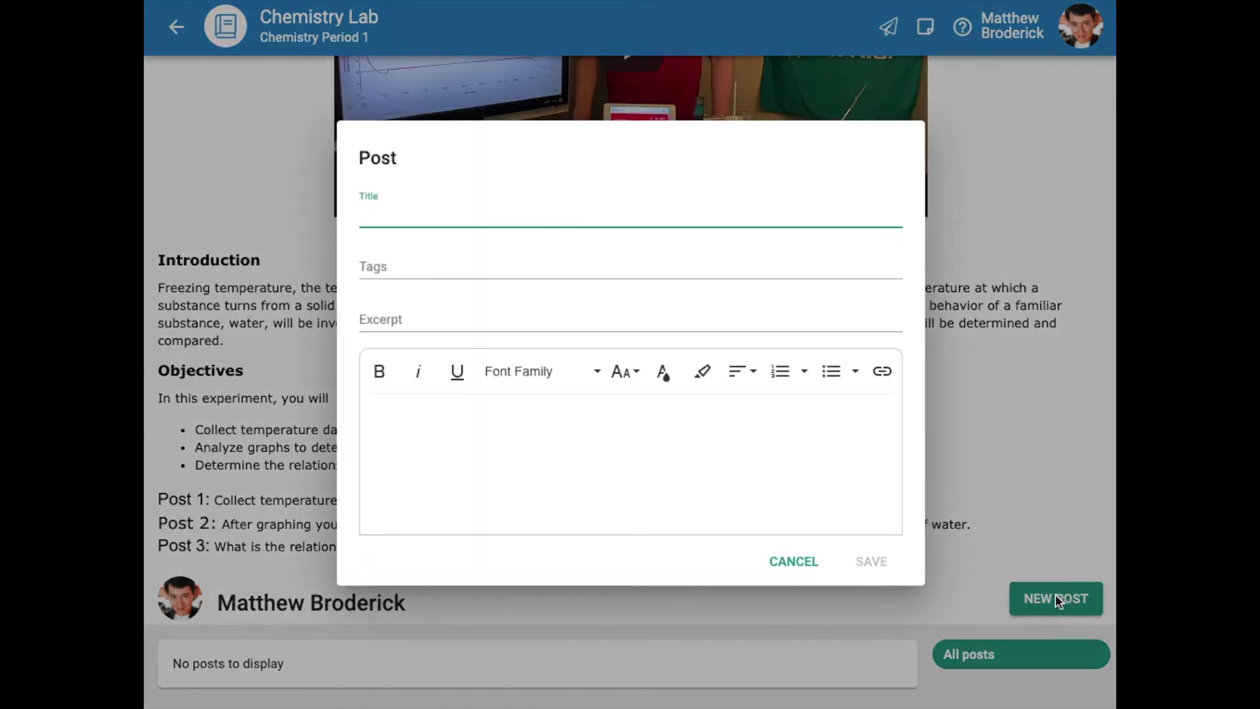
{"action": "type", "text": "Post 1: Collect Temper"}
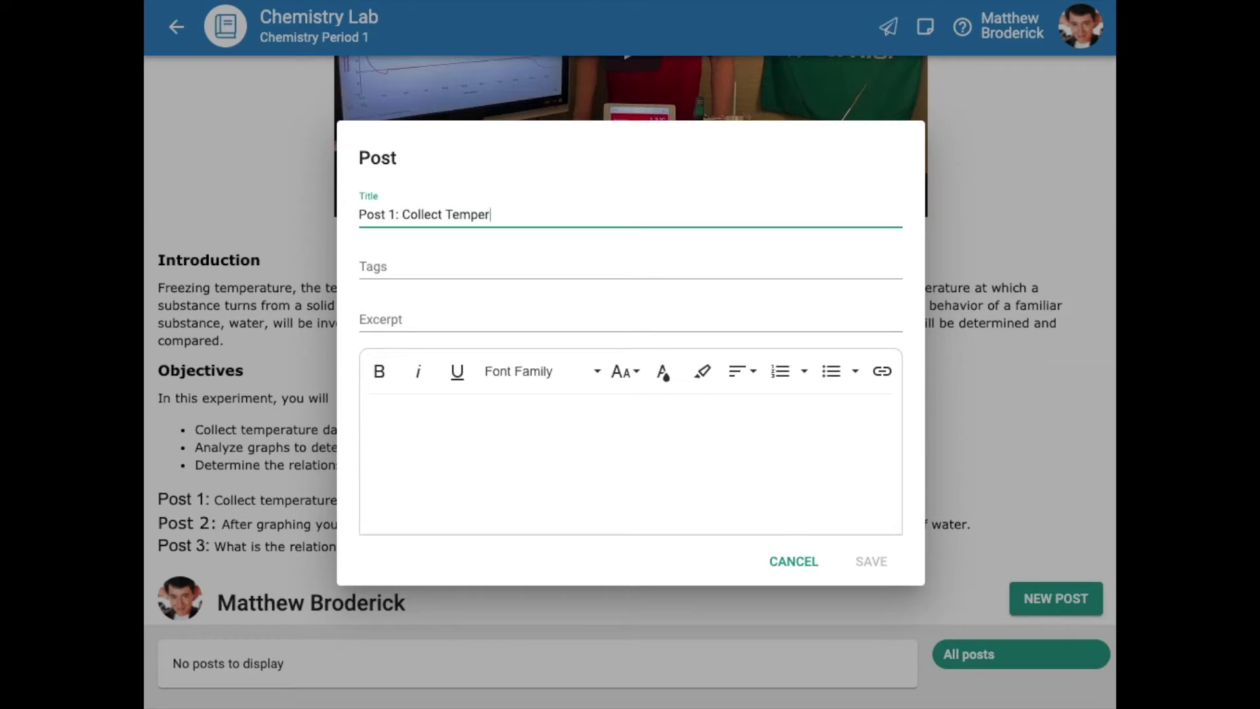
{"action": "type", "text": "ature Data"}
Write the experiment observations with hourly 10:00am–5:00pm Fahrenheit readings, 72 down to 32 degrees and 32 back up to 72, and save the post.
{"action": "left_click", "coordinate": [638, 474]}
{"action": "type", "text": "While doing this experiment I was totally unaware of how long it would take to set up and then actually collect the data. Freezing water takes a long period of time. I had to set a timer so I cold check my thermometer periodically and record the temperatures. My data collection when going from room temperature to freezing is as follows: 10:00am - 72 degrees Fahrenheit 11:00am - 60 degrees Fahrenheit 12:00pm - 53 degrees Fahrenheit 1:00pm - 50 degrees Fahrenheit 2:00pm - 47 degrees Fahrenheit 3:00pm - 42 degrees Fahrenheit 4:00pm - 40 degrees Fahrenheit 5:00pm - 32 degrees Fahrenheit"}
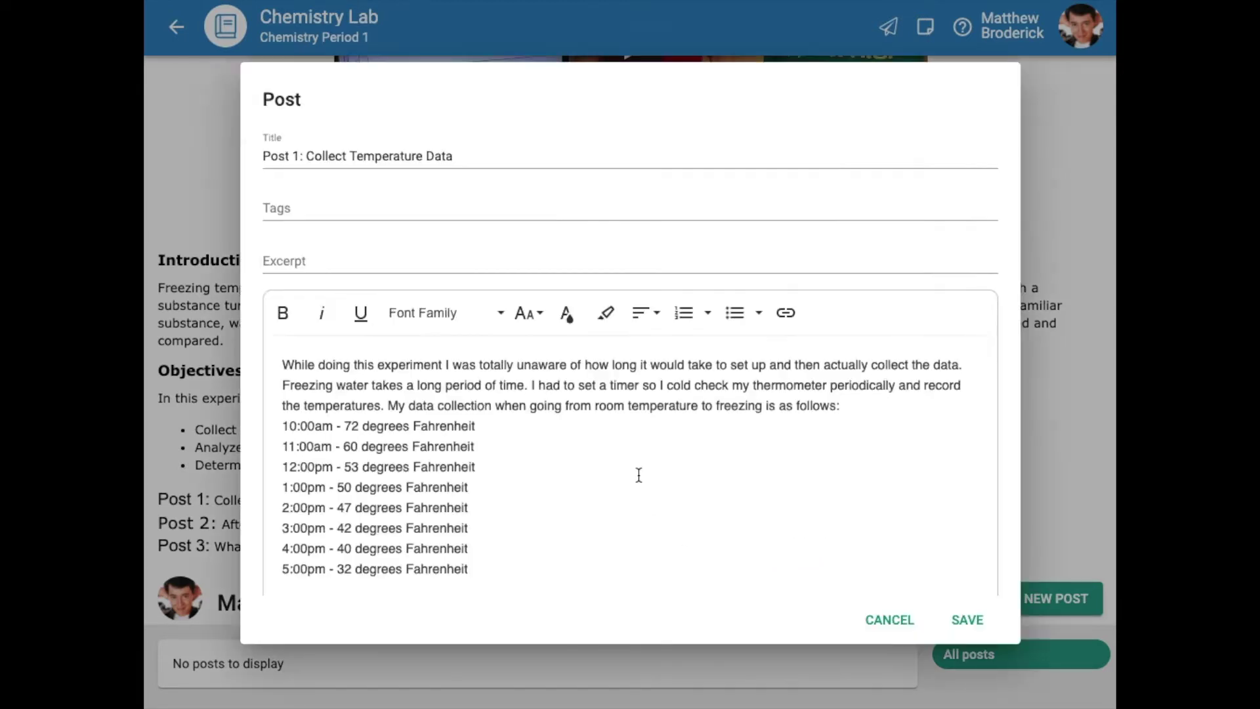
{"action": "scroll", "coordinate": [638, 474], "scroll_direction": "down", "scroll_amount": 5}
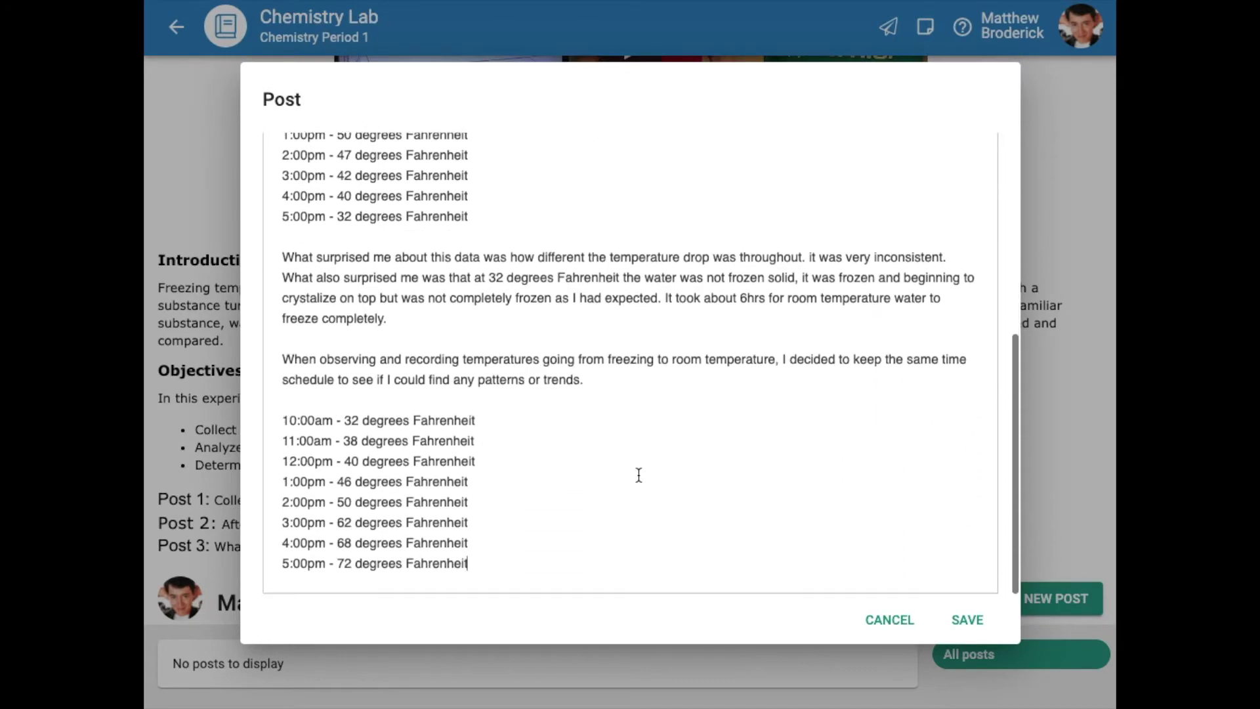
{"action": "left_click", "coordinate": [967, 620]}
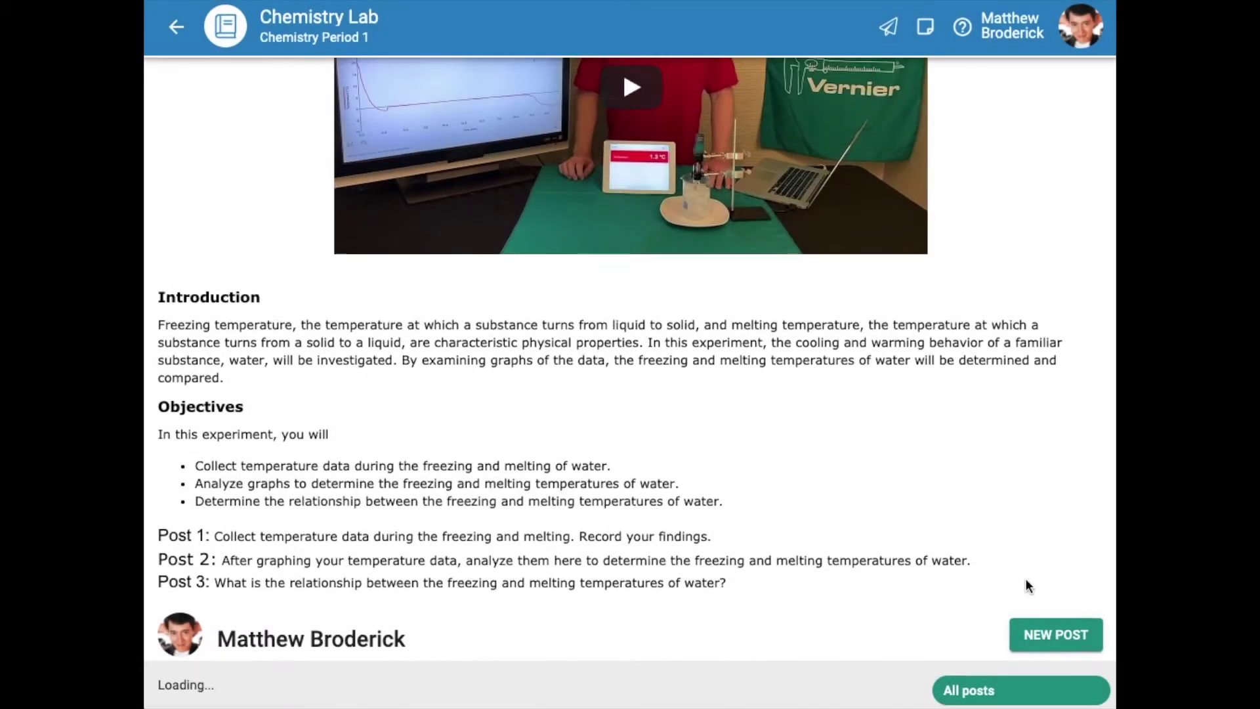
{"action": "scroll", "coordinate": [1025, 581], "scroll_direction": "down", "scroll_amount": 5}
{"action": "scroll", "coordinate": [1027, 584], "scroll_direction": "down", "scroll_amount": 4}
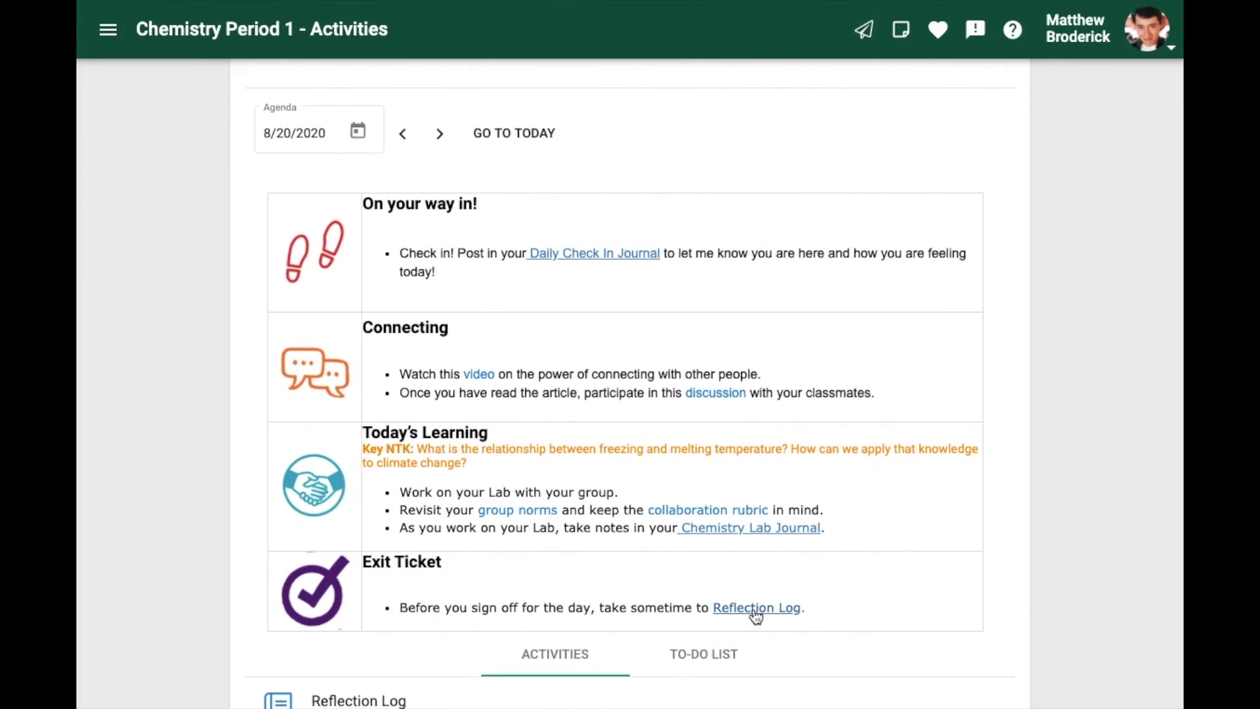
Open the Reflection Log from the agenda's Exit Ticket section and start a new post titled "Teamwork Reflection".
{"action": "left_click", "coordinate": [756, 609]}
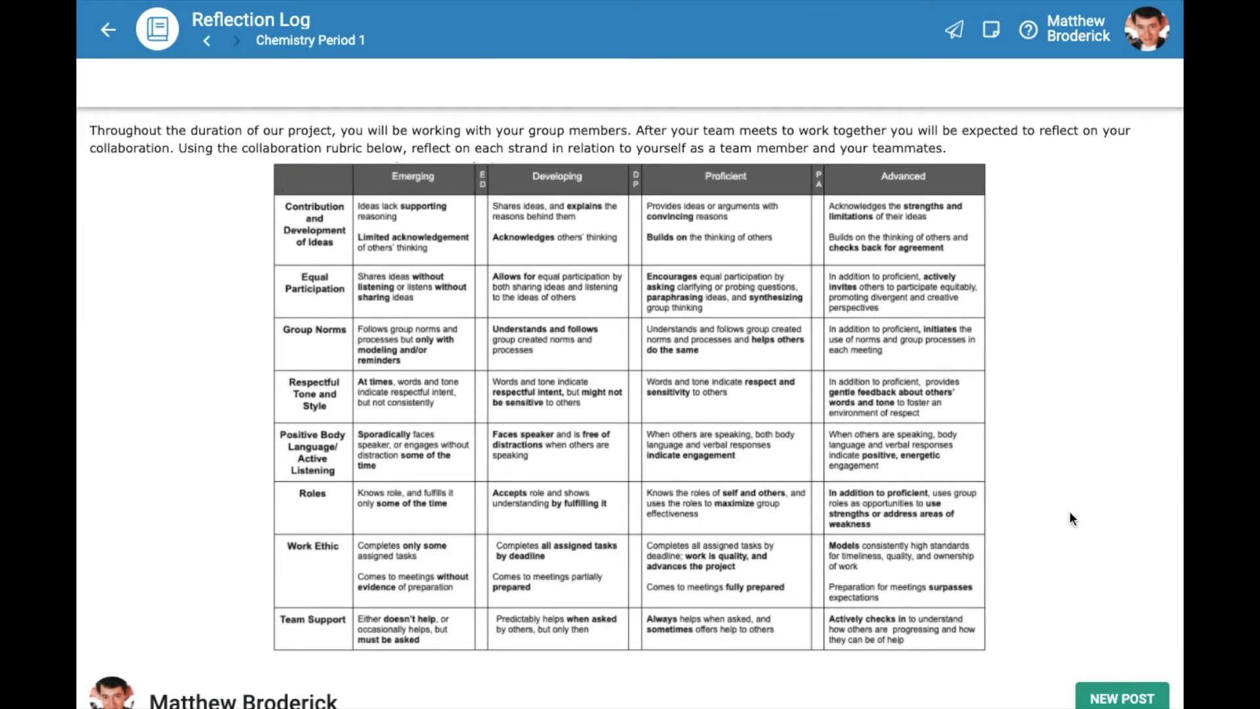
{"action": "scroll", "coordinate": [1069, 518], "scroll_direction": "down", "scroll_amount": 3}
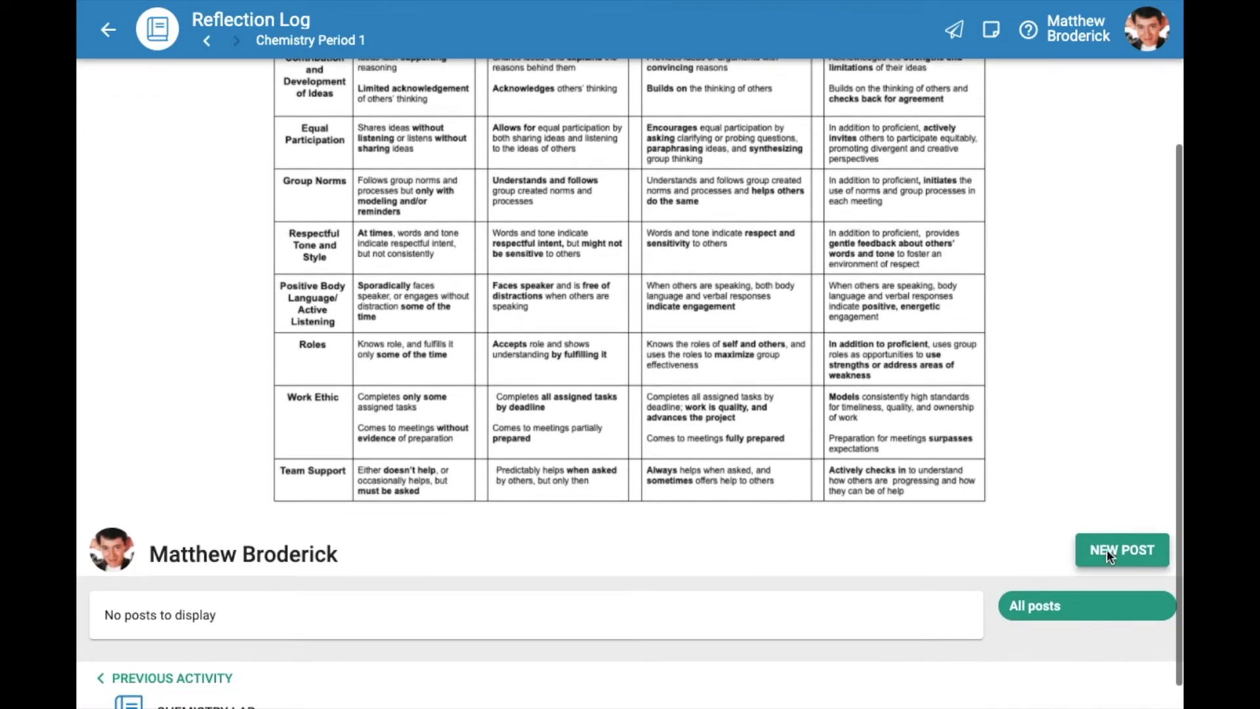
{"action": "left_click", "coordinate": [1115, 550]}
{"action": "type", "text": "Teamwork Reflection"}
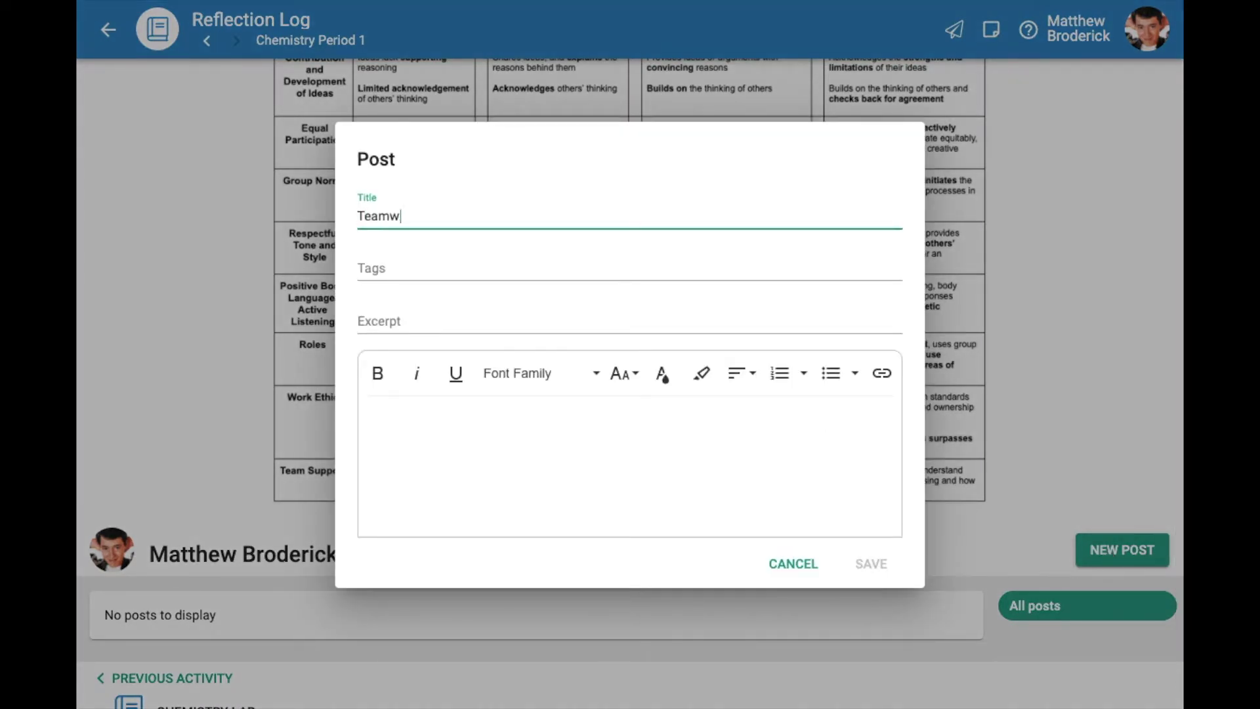
Write a paragraph beginning "Good teamwork plays a crucial role" about team roles, conflicts and lessons learned, and save the reflection post.
{"action": "left_click", "coordinate": [591, 423]}
{"action": "type", "text": "Good teamwork plays a crucial role in implementing and fulfilling common goal quicker and better in a team project. Every team member plays his or her particular role and takes on different responsibilities which combined together can make the team function well and achieve common goal. In different stages of teamwork, conflicts or arguments may occur as members have different standpoints which need be harmonized within the team. The key to effective teamwork is to exploit each team role’s unique abilities to motivate them play up strengths and avoid their weaknesses with a proper balance. Through teamwork, I clearly recognize my role characteristics, learn to develop my strong points and circumvent weaknesses in the team, and draw lessons and reflections on how to deal with emergencies happened in teamwork."}
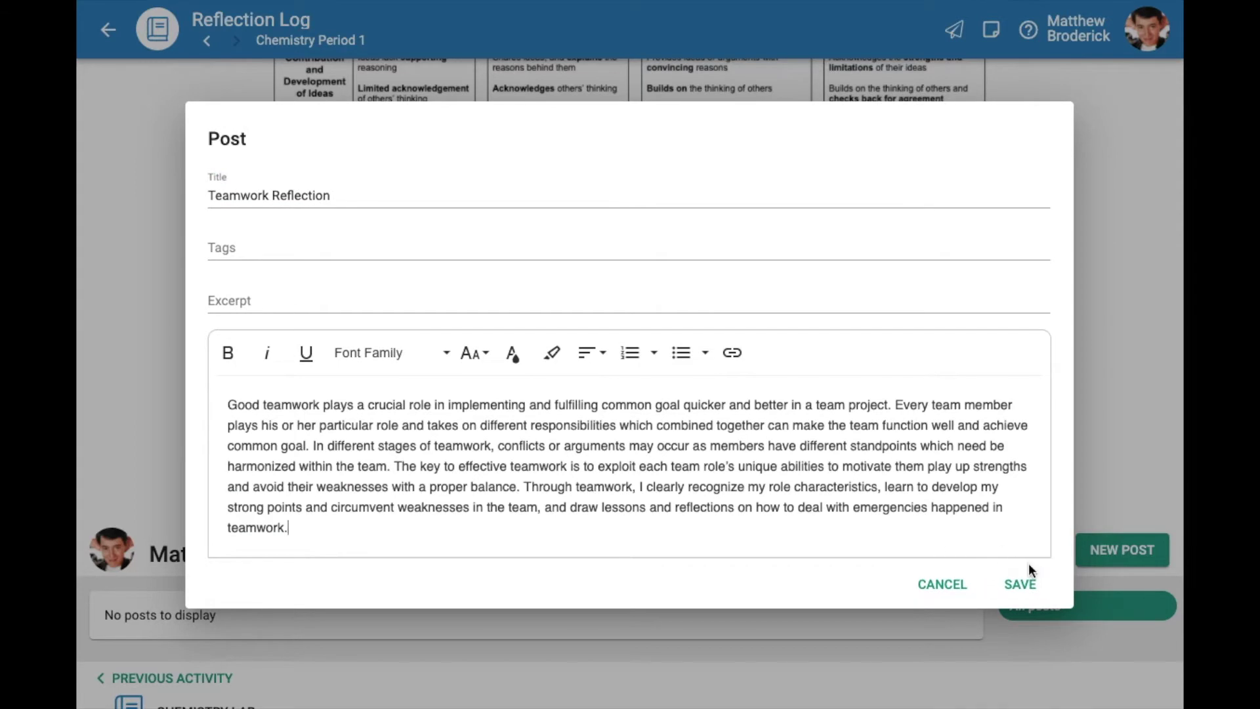
{"action": "left_click", "coordinate": [1030, 588]}
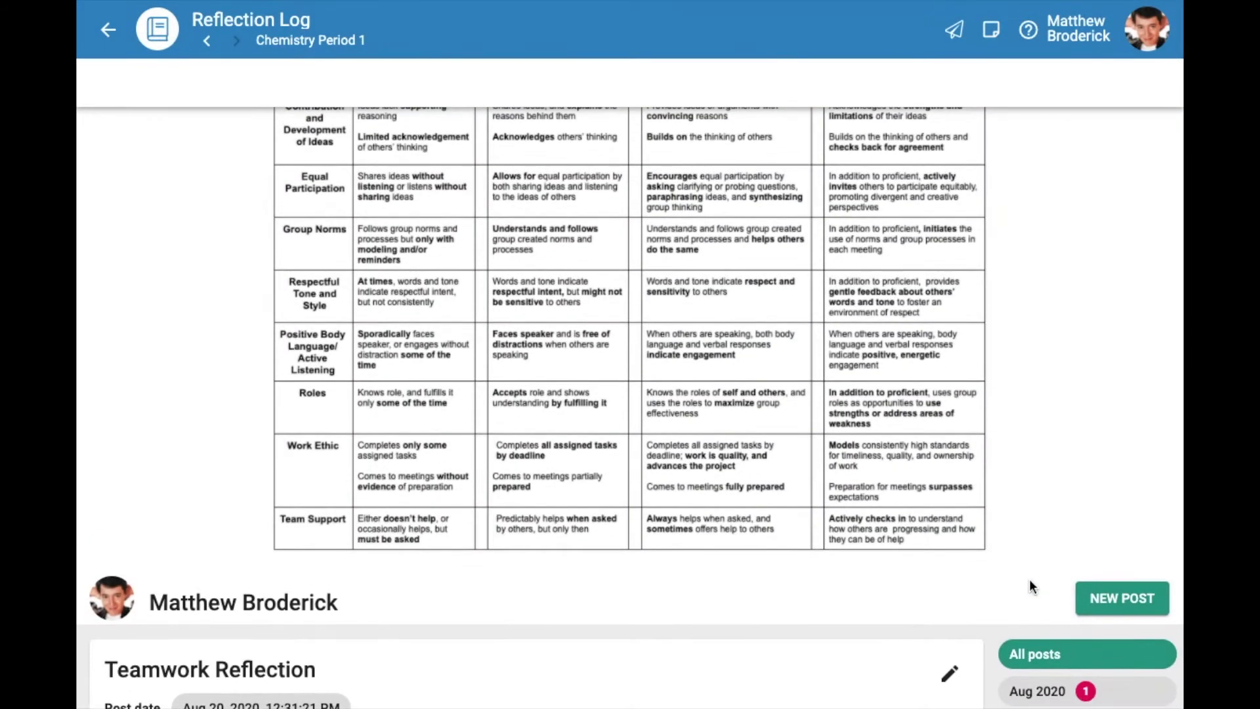
{"action": "scroll", "coordinate": [1030, 586], "scroll_direction": "down", "scroll_amount": 3}
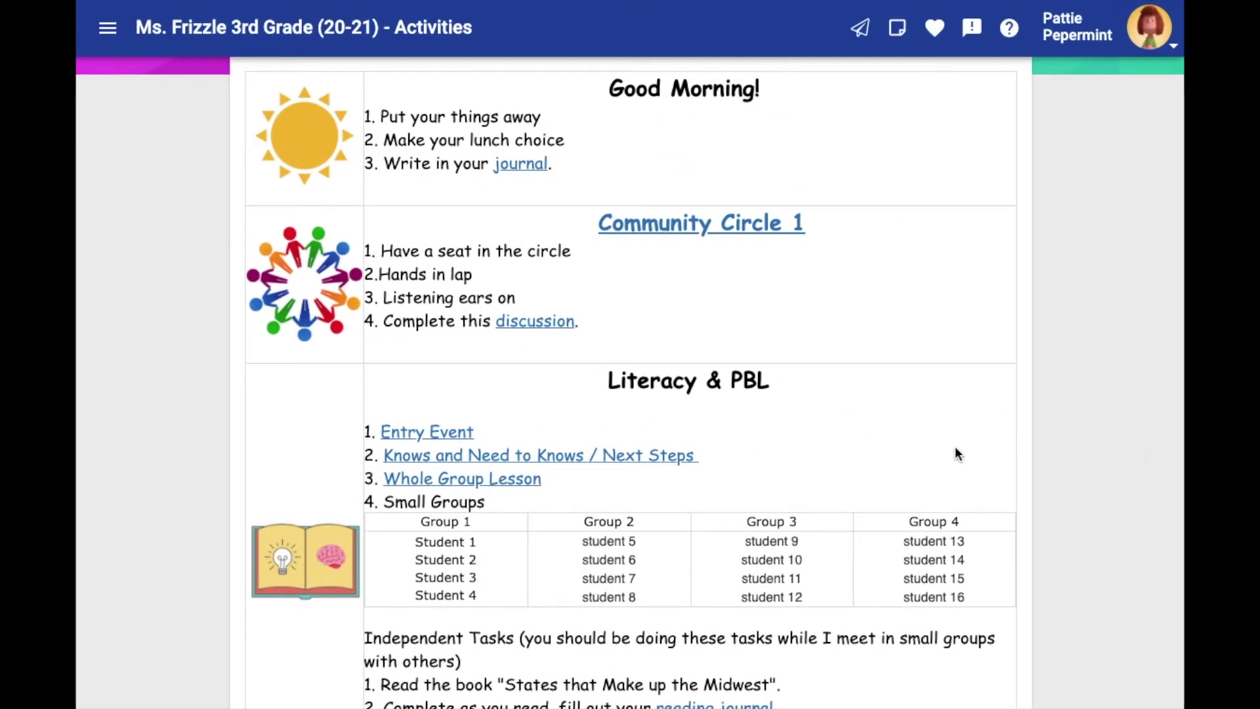
Open the reading journal from the 3rd Grade agenda's Literacy & PBL section and start a post titled "Post 2: The Midwest".
{"action": "scroll", "coordinate": [954, 452], "scroll_direction": "down", "scroll_amount": 3}
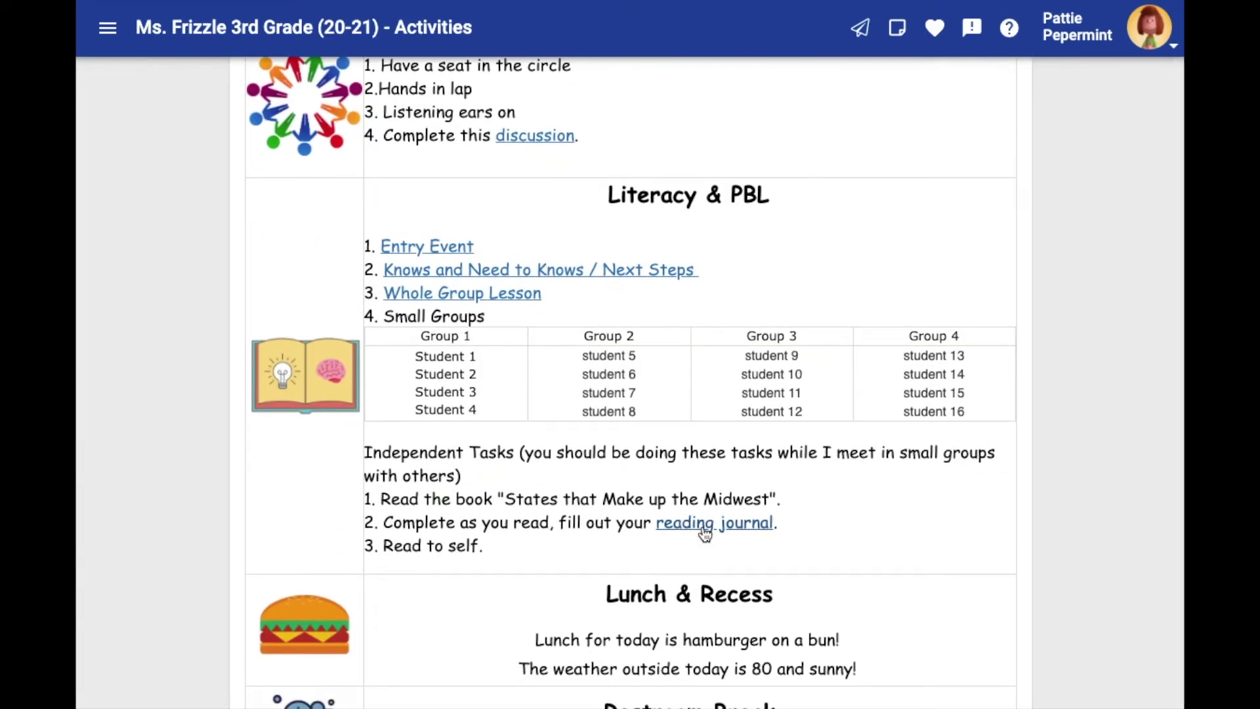
{"action": "left_click", "coordinate": [703, 529]}
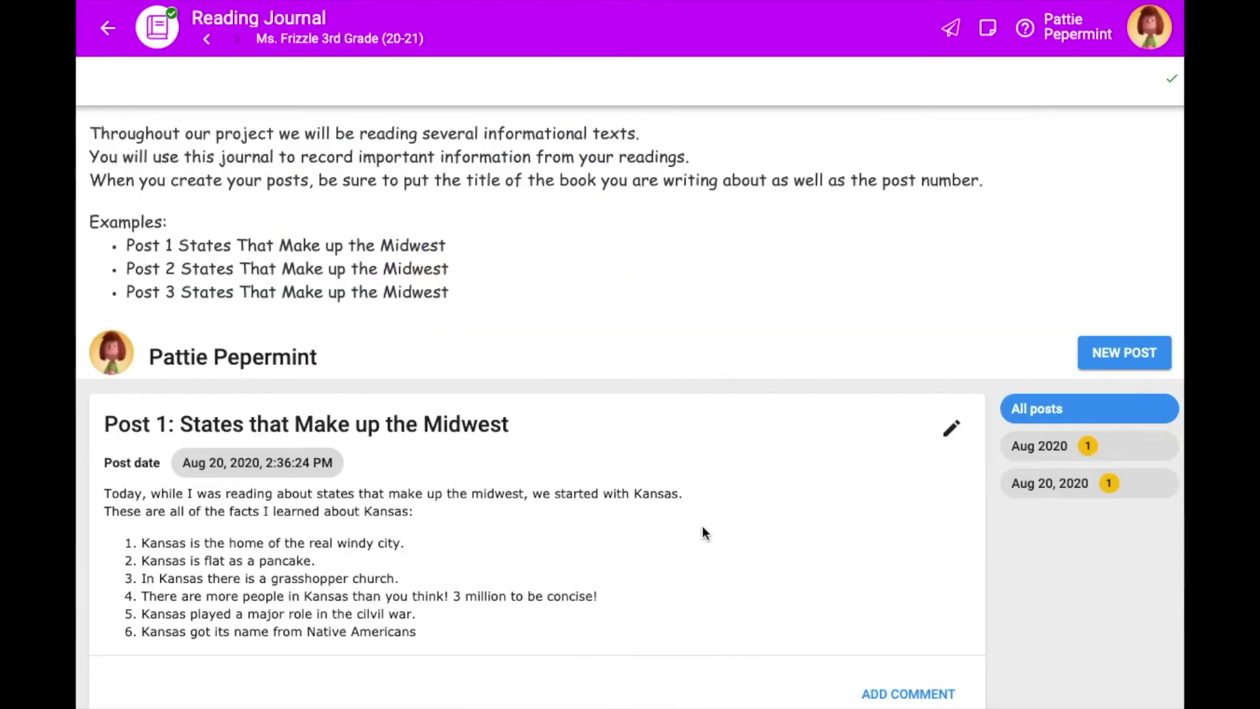
{"action": "left_click", "coordinate": [1135, 353]}
{"action": "type", "text": "Post "}
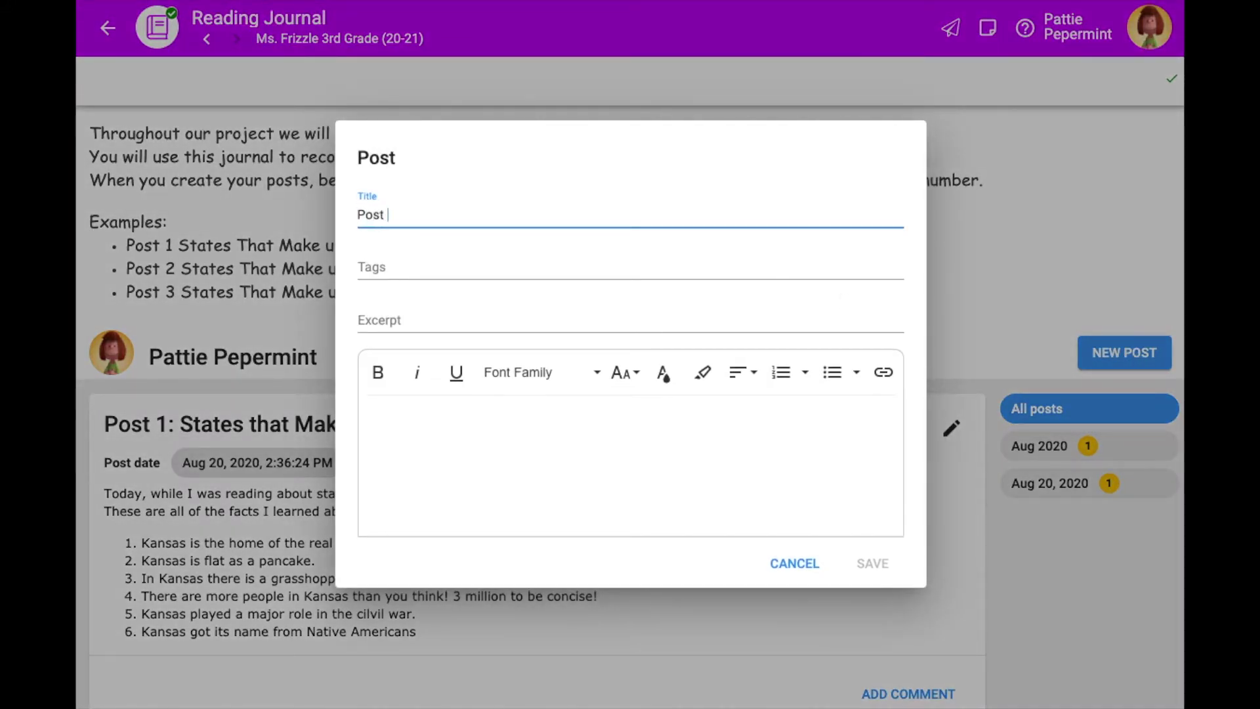
{"action": "type", "text": "2: The Midwest"}
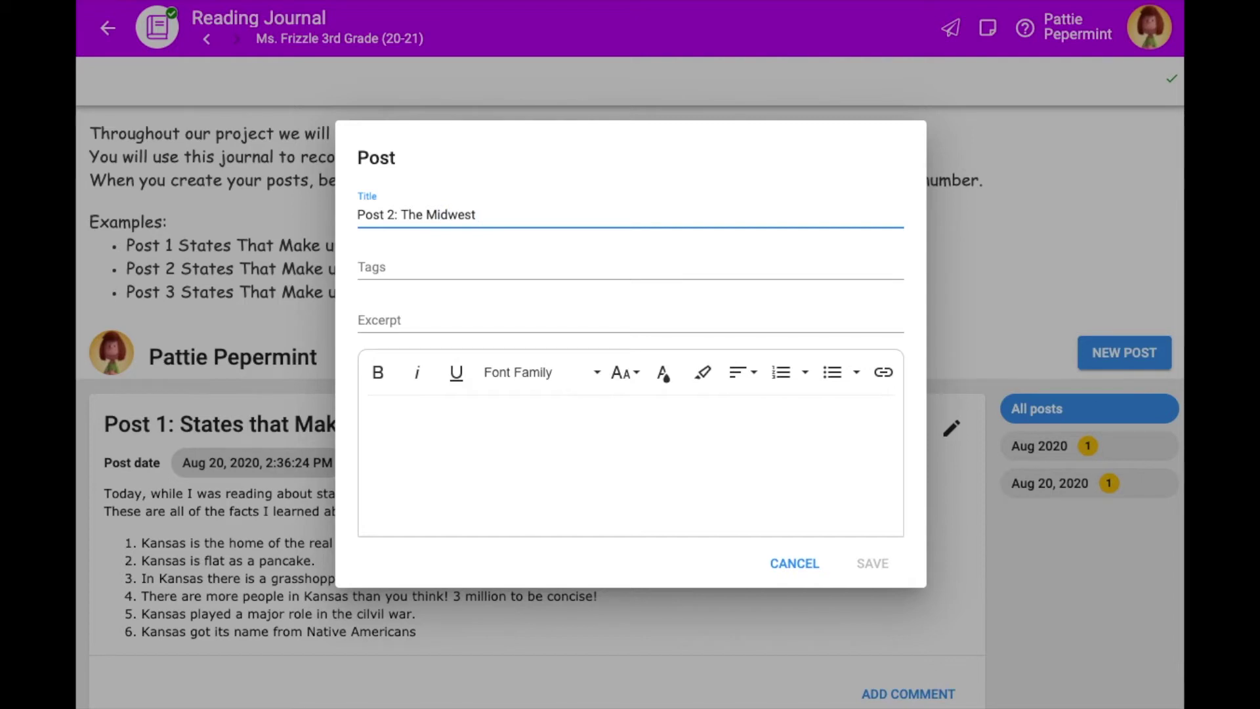
Write an introduction about focusing on Indiana with a numbered list of five facts, from Hoosiers to Santa Claus, and save the post.
{"action": "left_click", "coordinate": [582, 435]}
{"action": "type", "text": "Today while I was reading about states that make up the Midwest, I chose to focus on Indiana. Below are all the facts I learned about Indiana and found most interesting: 1. People of Indiana are called Hoosiers. 2. The name \"Indiana\" means \"Land of the Indians\". 3. December 11th, is Indiana Day. 4. The official state motto is \"Crossroads of America\". 5. Christmas lives in Indiana year round. They even have a city called Santa Claus."}
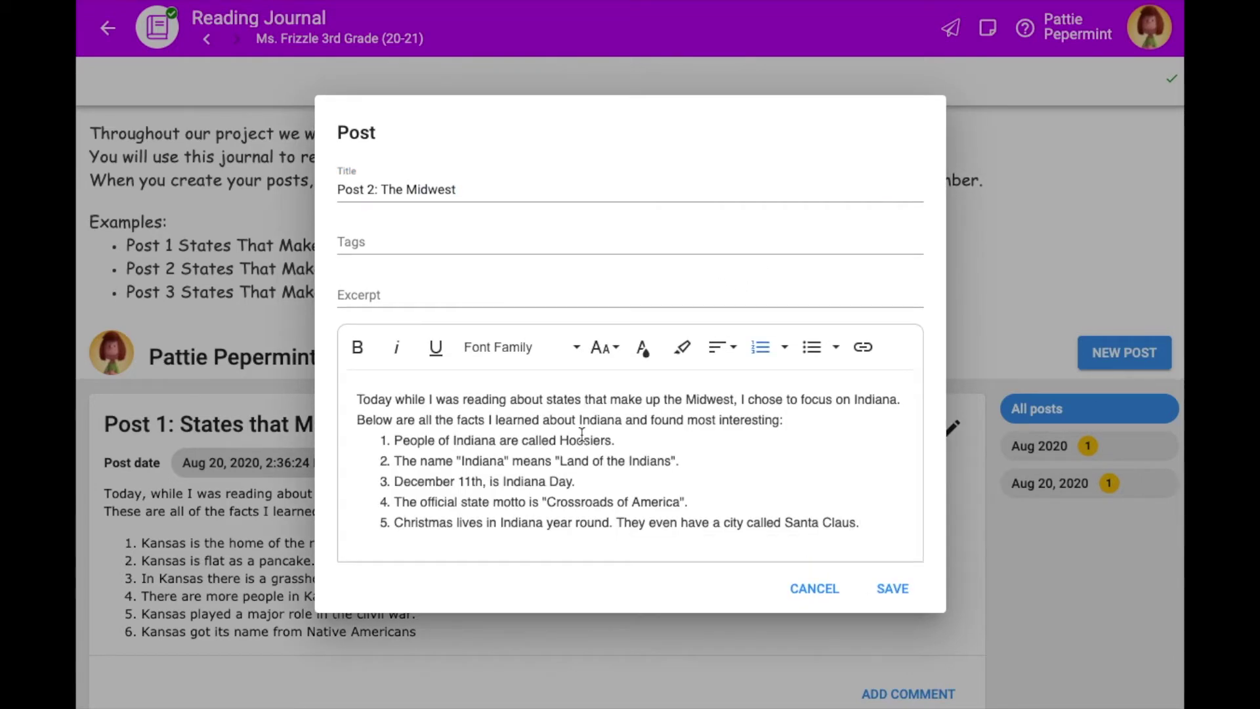
{"action": "left_click", "coordinate": [896, 590]}
{"action": "scroll", "coordinate": [896, 584], "scroll_direction": "down", "scroll_amount": 3}
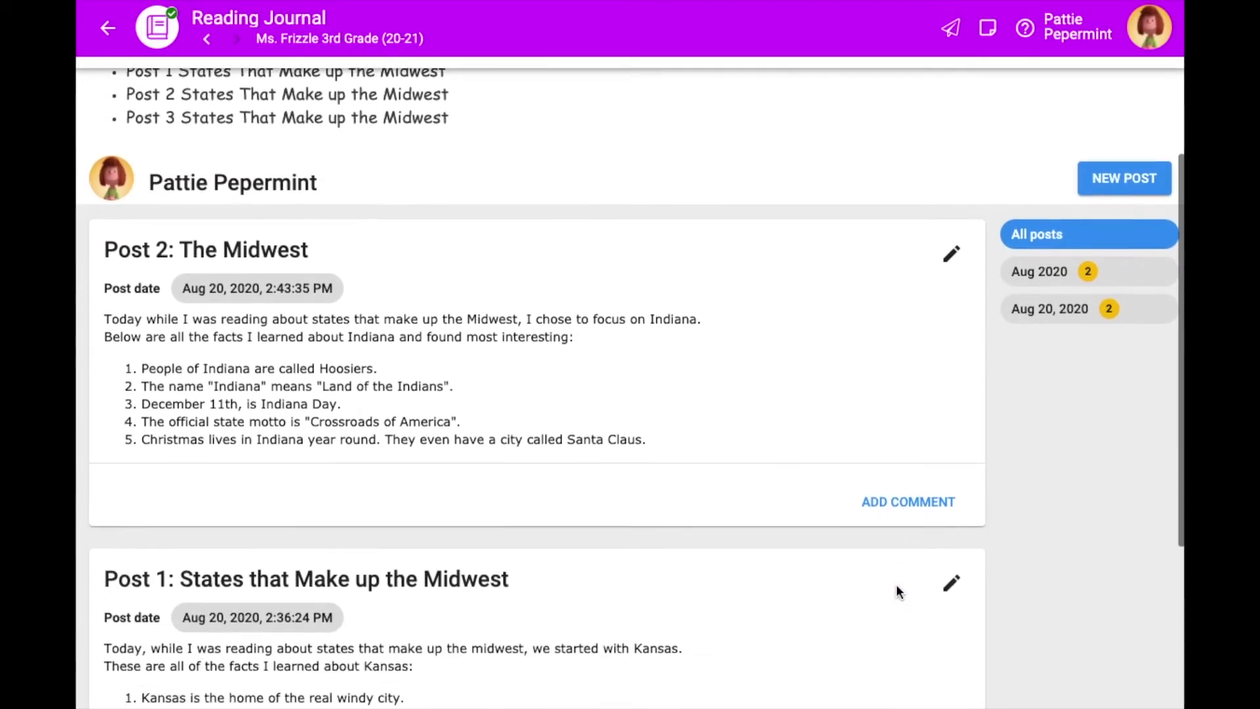
Open the main idea skill practice from the 3rd Grade agenda's Literacy & PBL section and start a post titled "Day 1: Tops and Bottoms".
{"action": "scroll", "coordinate": [895, 584], "scroll_direction": "down", "scroll_amount": 4}
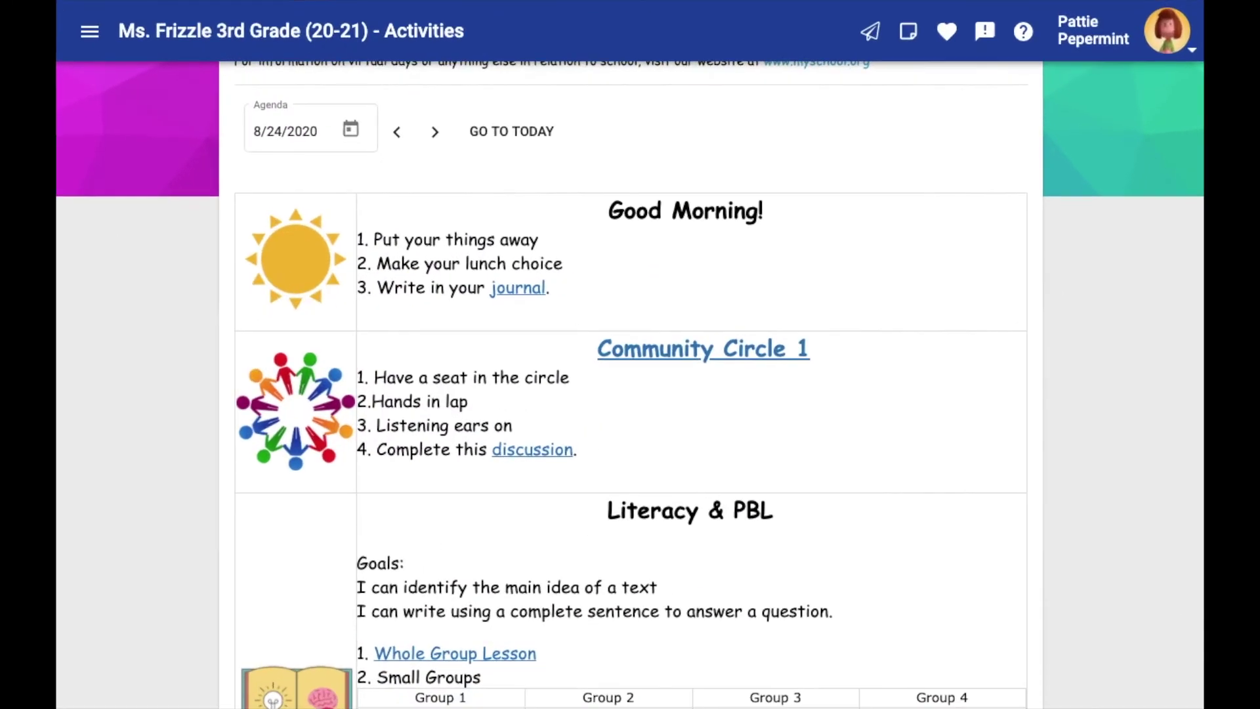
{"action": "scroll", "coordinate": [955, 521], "scroll_direction": "down", "scroll_amount": 6}
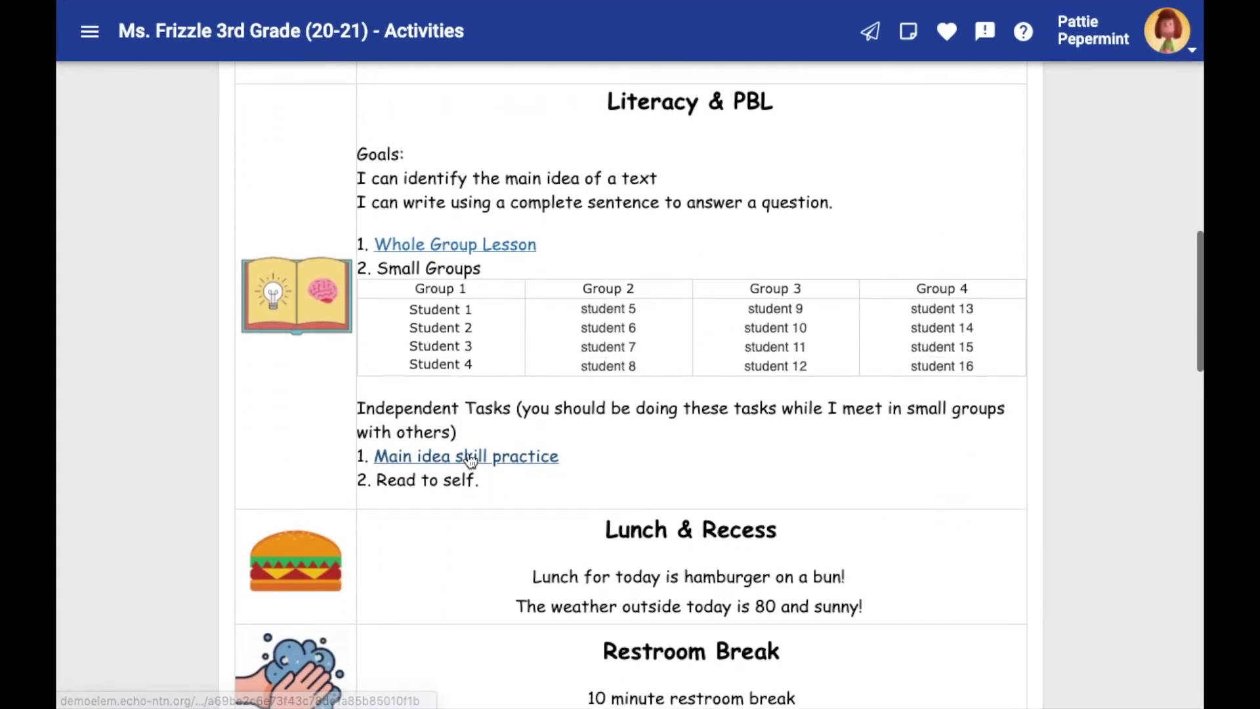
{"action": "left_click", "coordinate": [471, 457]}
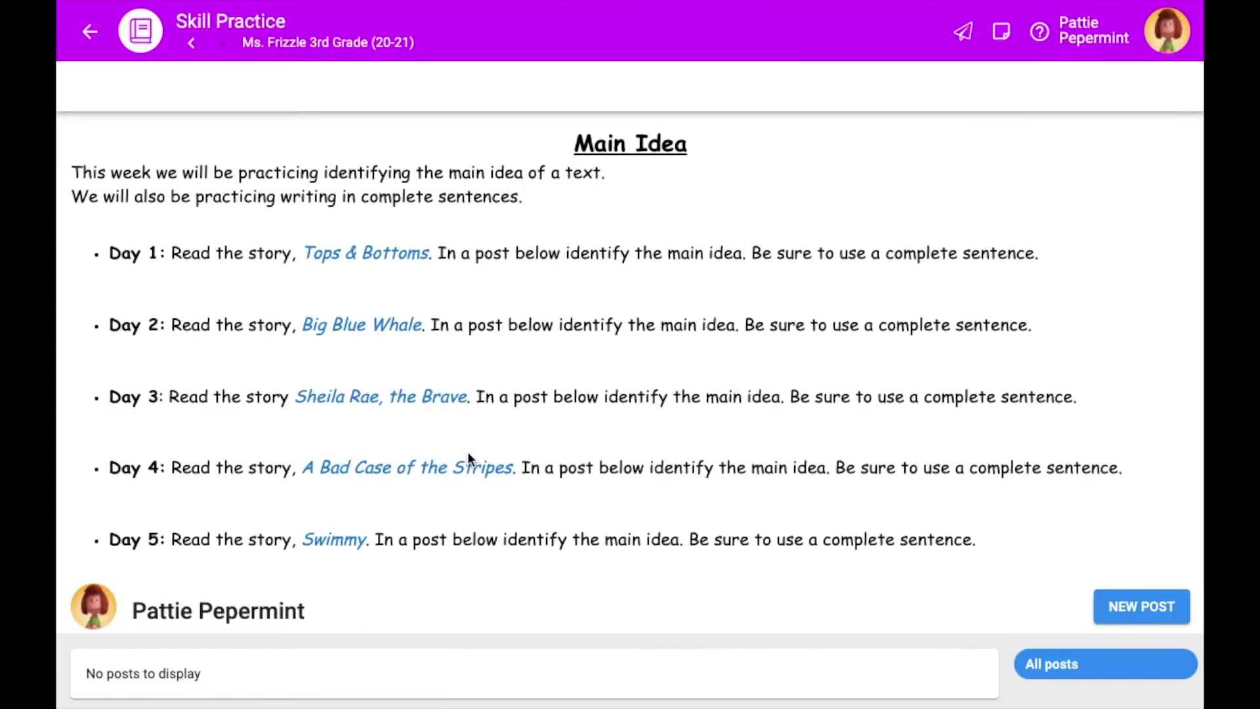
{"action": "left_click", "coordinate": [1134, 607]}
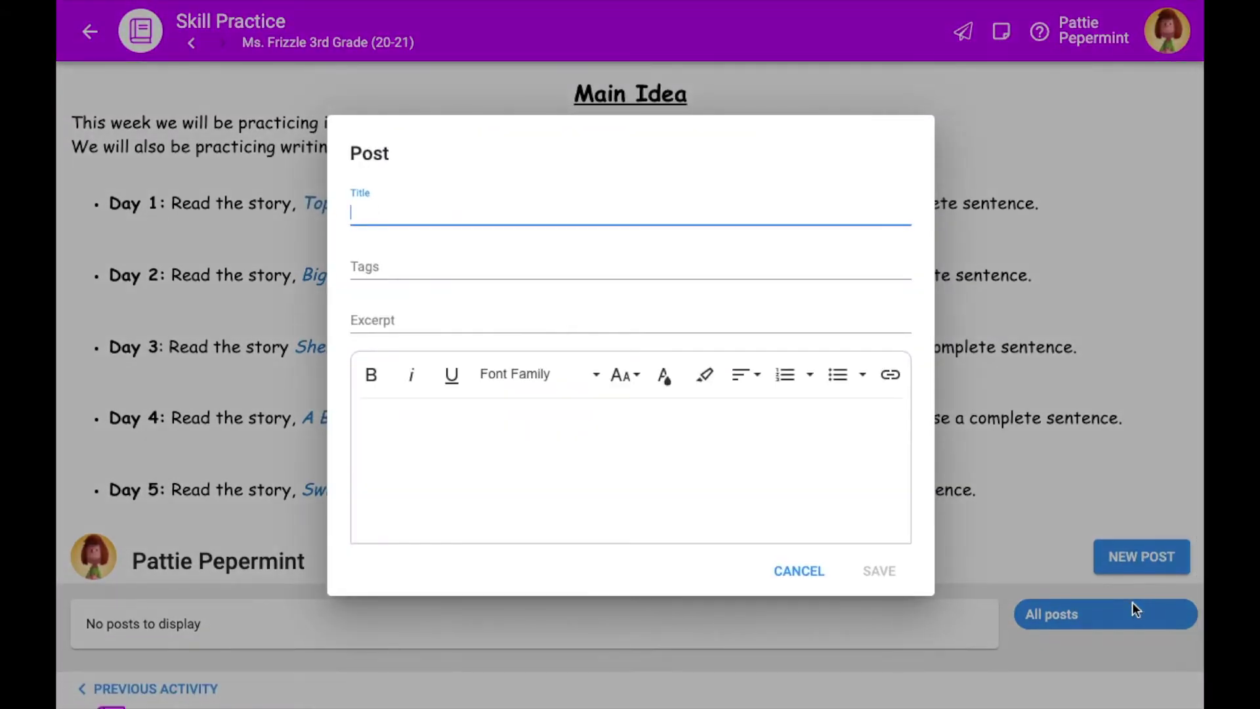
{"action": "type", "text": "Day 1 "}
{"action": "type", "text": " Tops and Bottoms"}
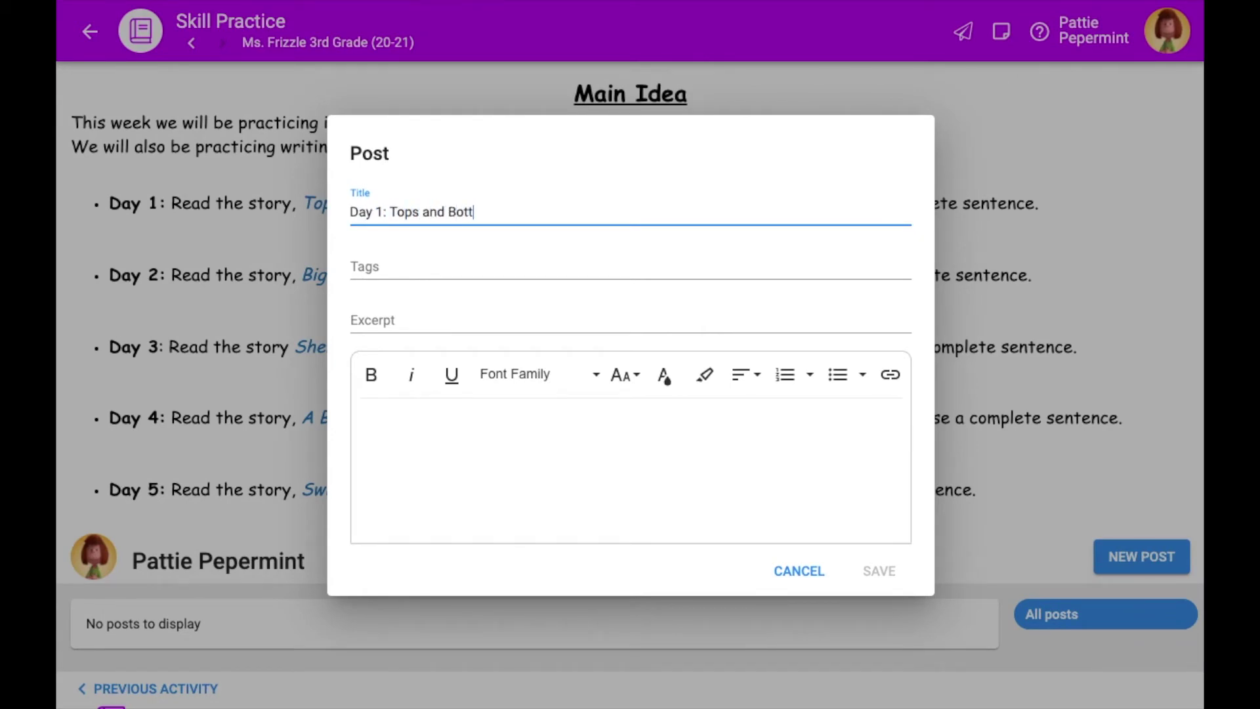
Write "The main idea of the story Tops and Bottoms is to work hard for what you need." as the body and save the post.
{"action": "left_click", "coordinate": [827, 497]}
{"action": "type", "text": "The "}
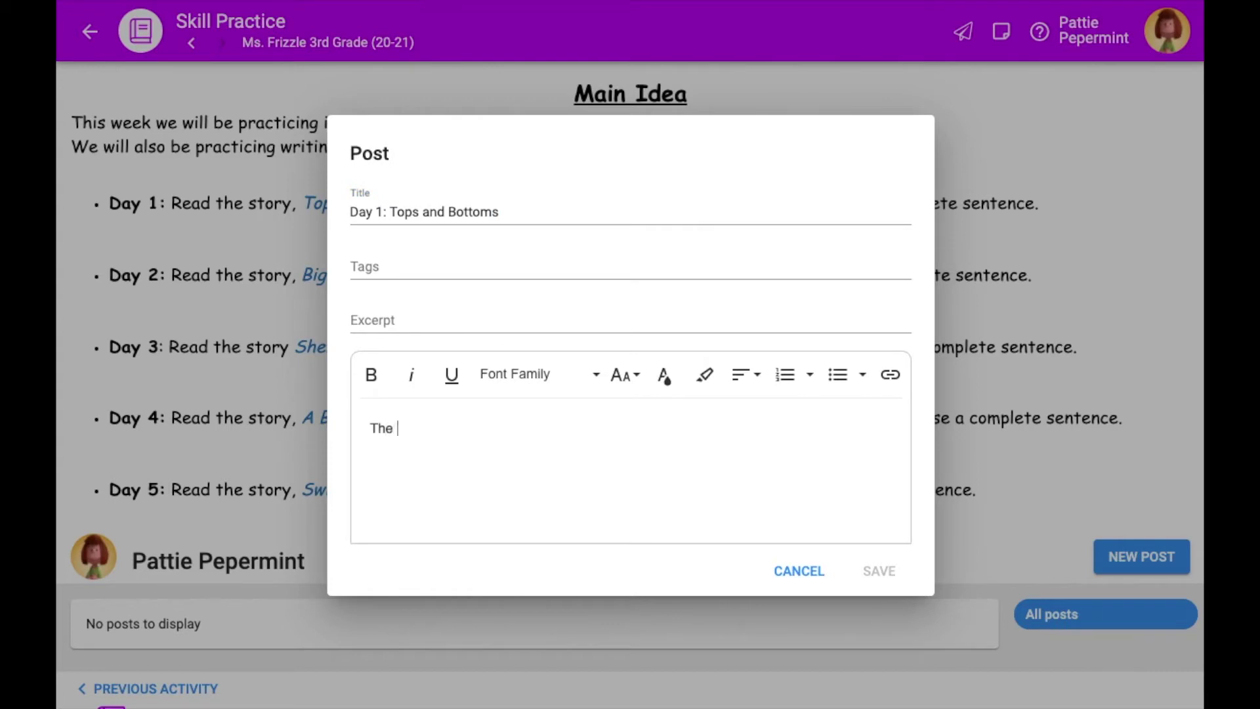
{"action": "type", "text": "main idea of"}
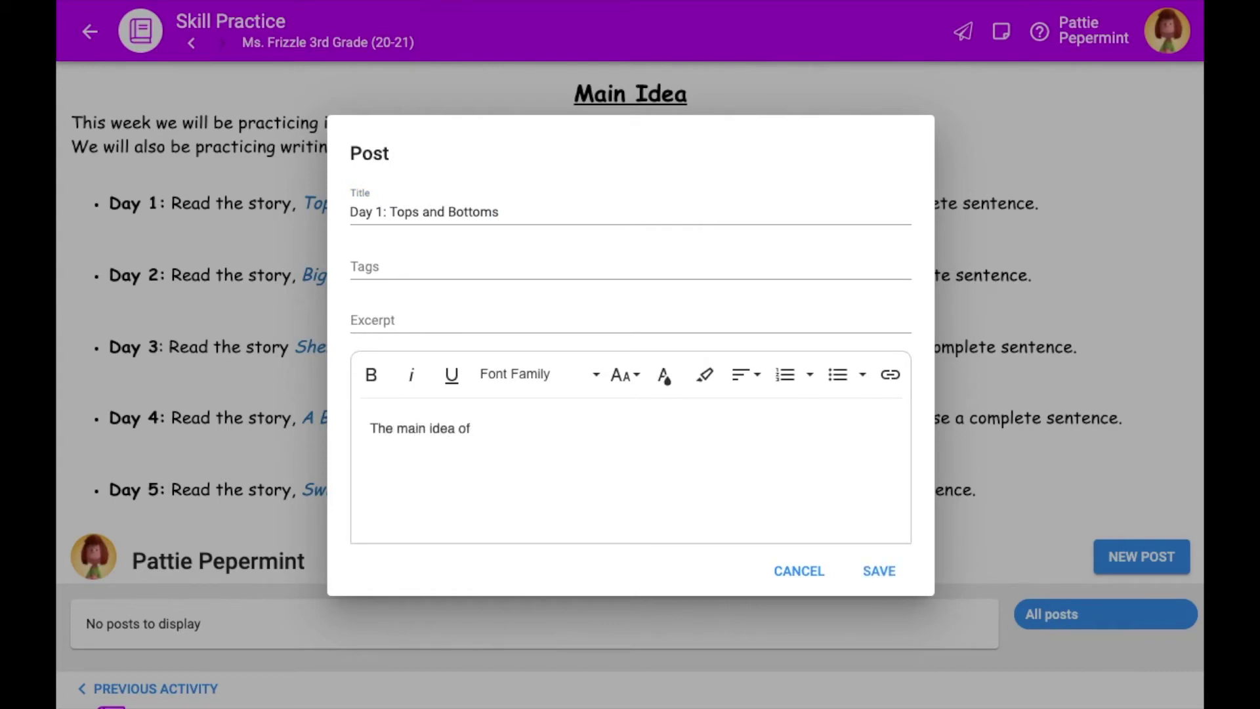
{"action": "type", "text": " the story Tops and"}
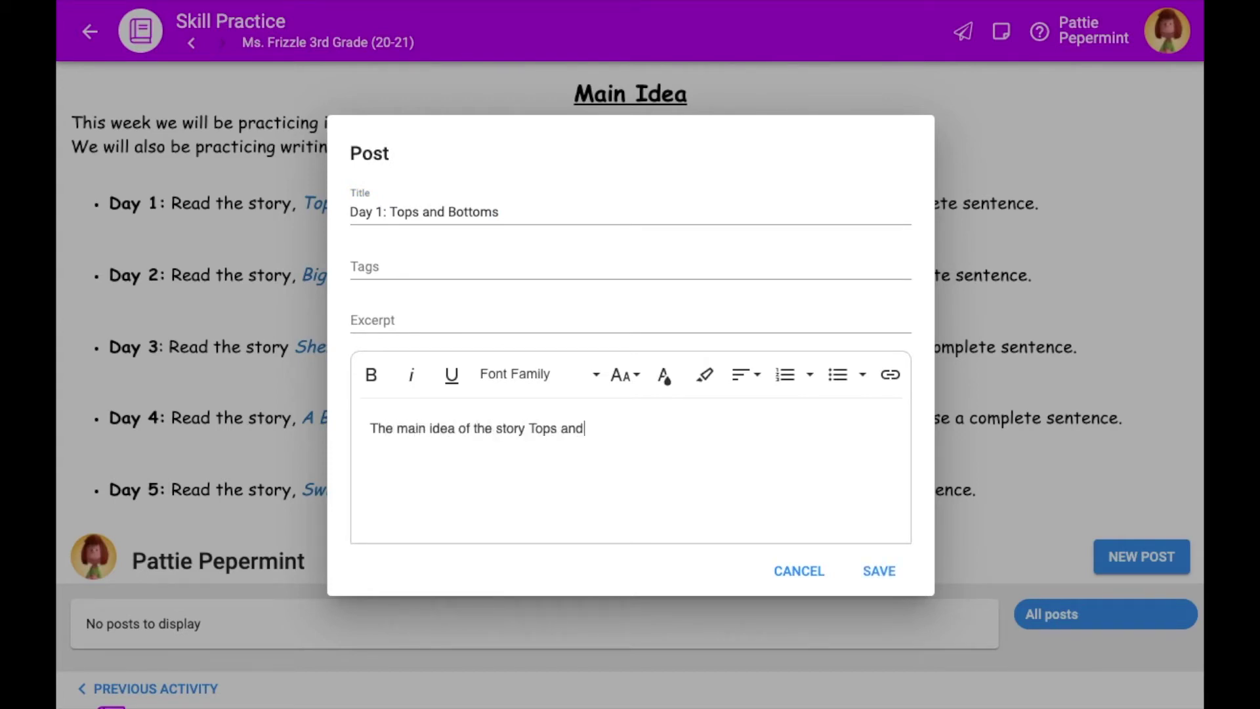
{"action": "type", "text": " Bottoms is to work hard for what y"}
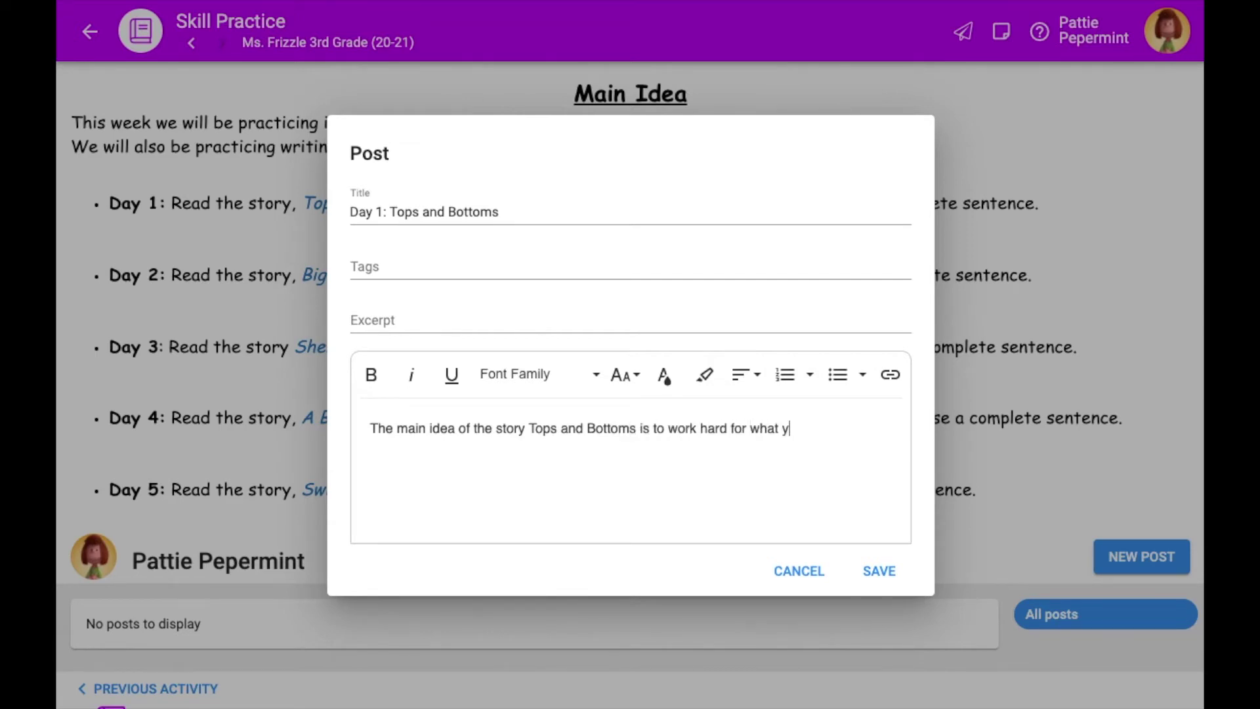
{"action": "type", "text": "ou need."}
{"action": "left_click", "coordinate": [896, 582]}
{"action": "scroll", "coordinate": [995, 579], "scroll_direction": "down", "scroll_amount": 2}
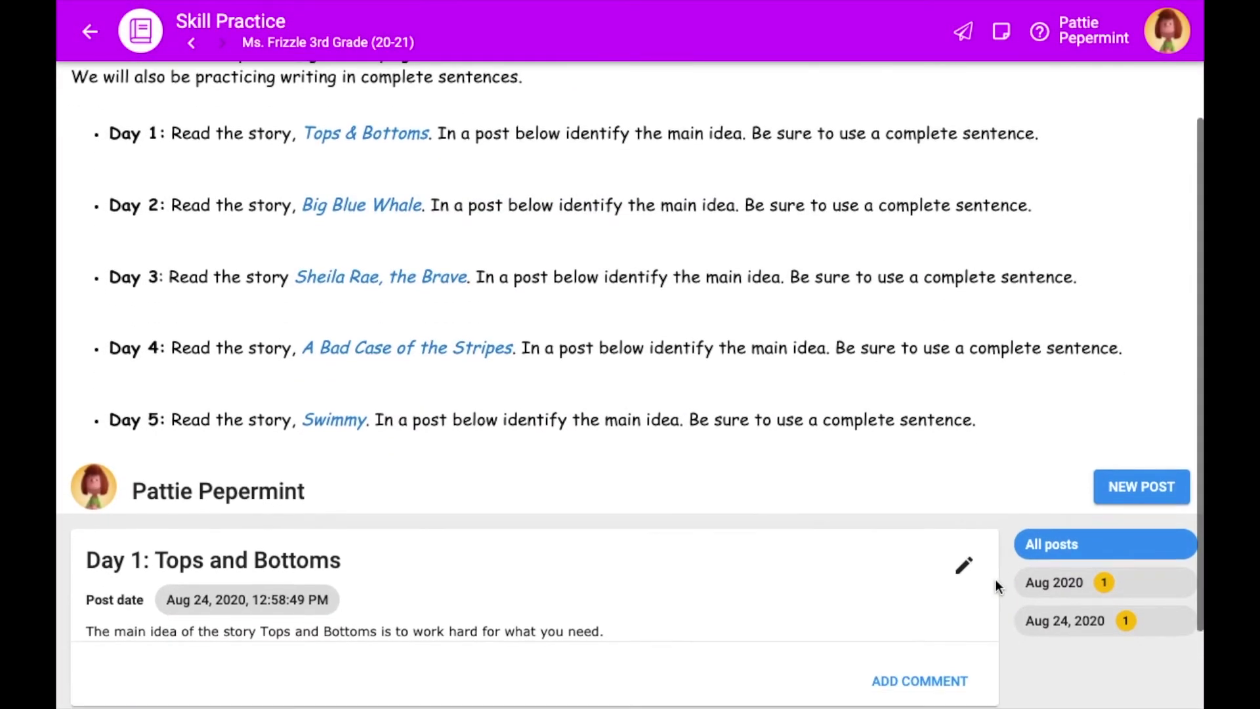
{"action": "scroll", "coordinate": [995, 579], "scroll_direction": "down", "scroll_amount": 1}
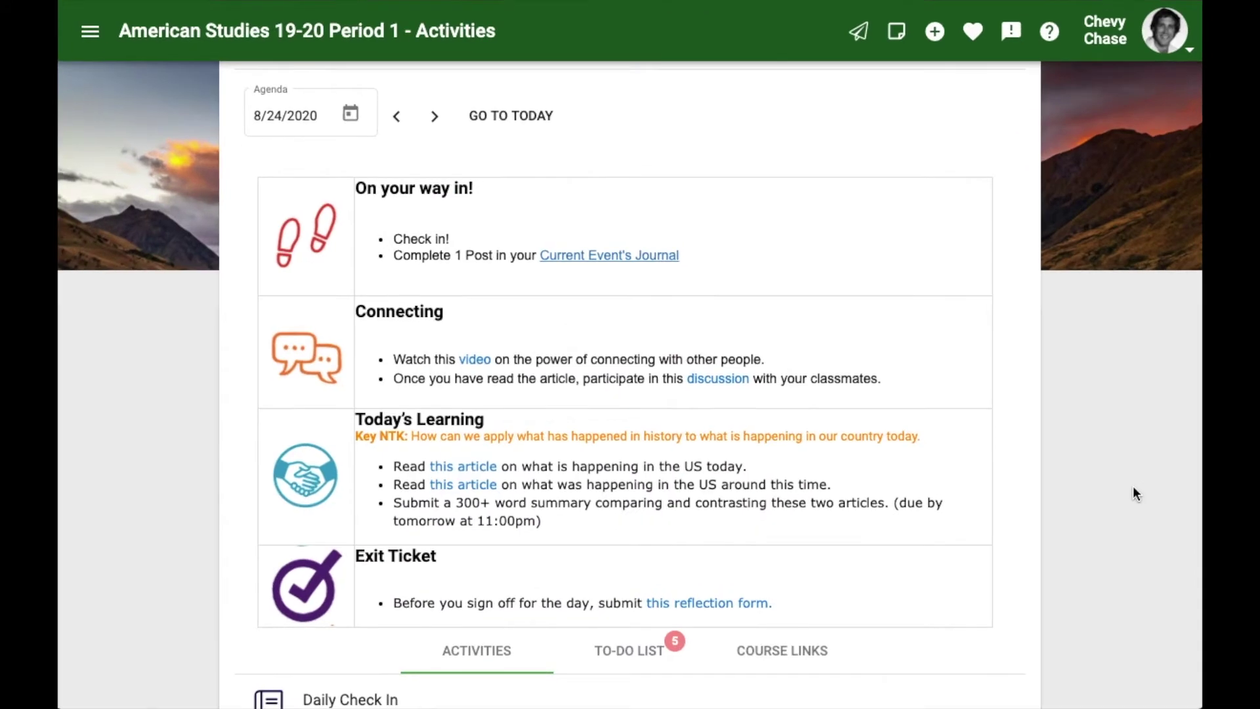
Open the Current Event's Journal from the American Studies agenda and start a post titled "Post 1: Steal or Go Hungry".
{"action": "left_click", "coordinate": [612, 264]}
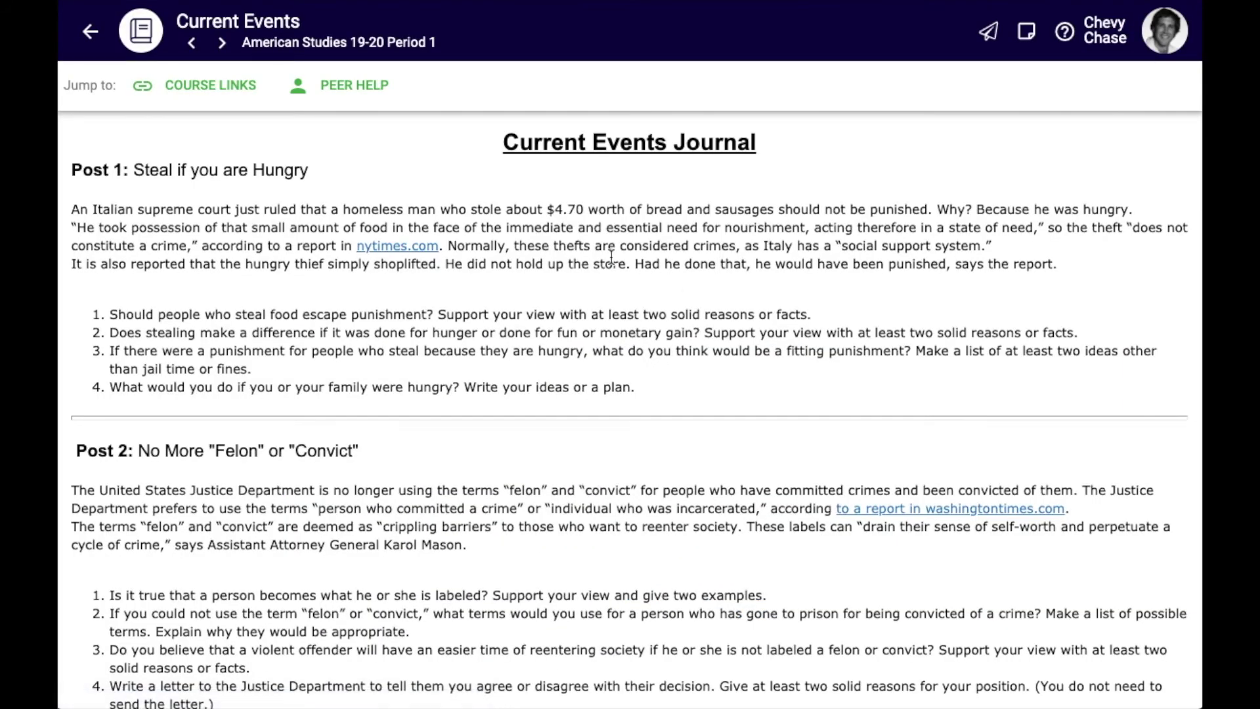
{"action": "scroll", "coordinate": [611, 257], "scroll_direction": "down", "scroll_amount": 4}
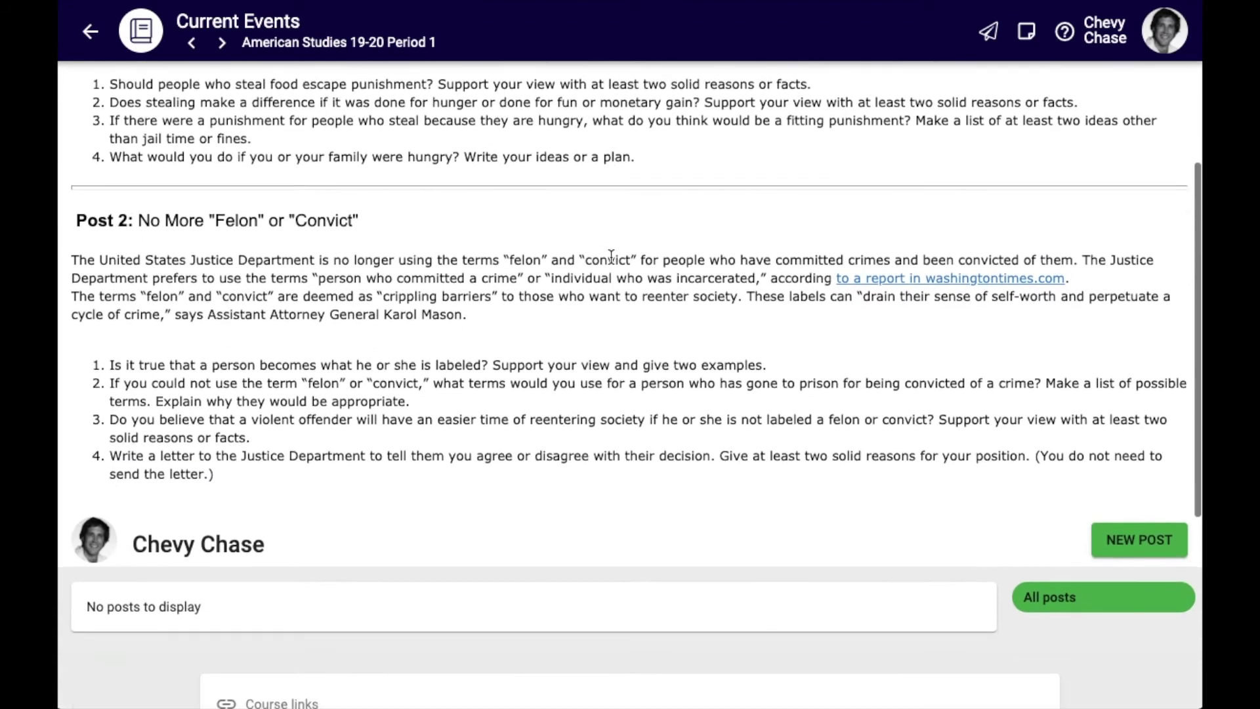
{"action": "left_click", "coordinate": [1133, 535]}
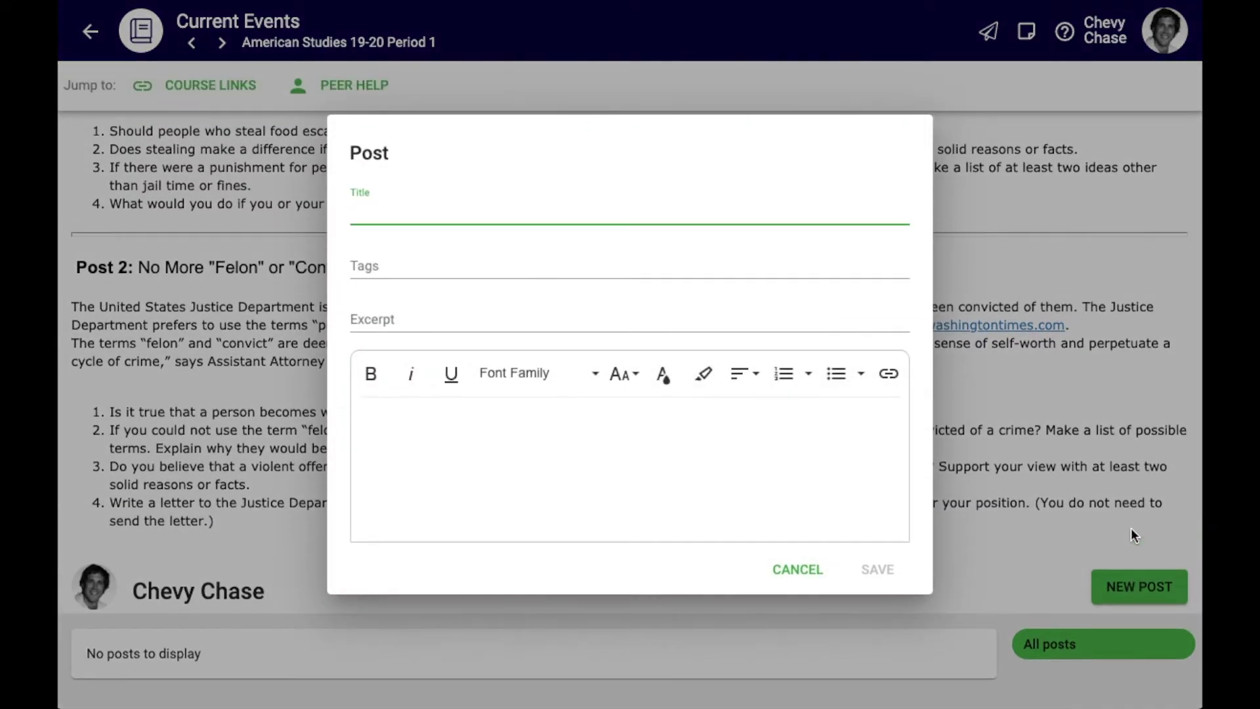
{"action": "type", "text": "Post 1: Steal or Go Hungry"}
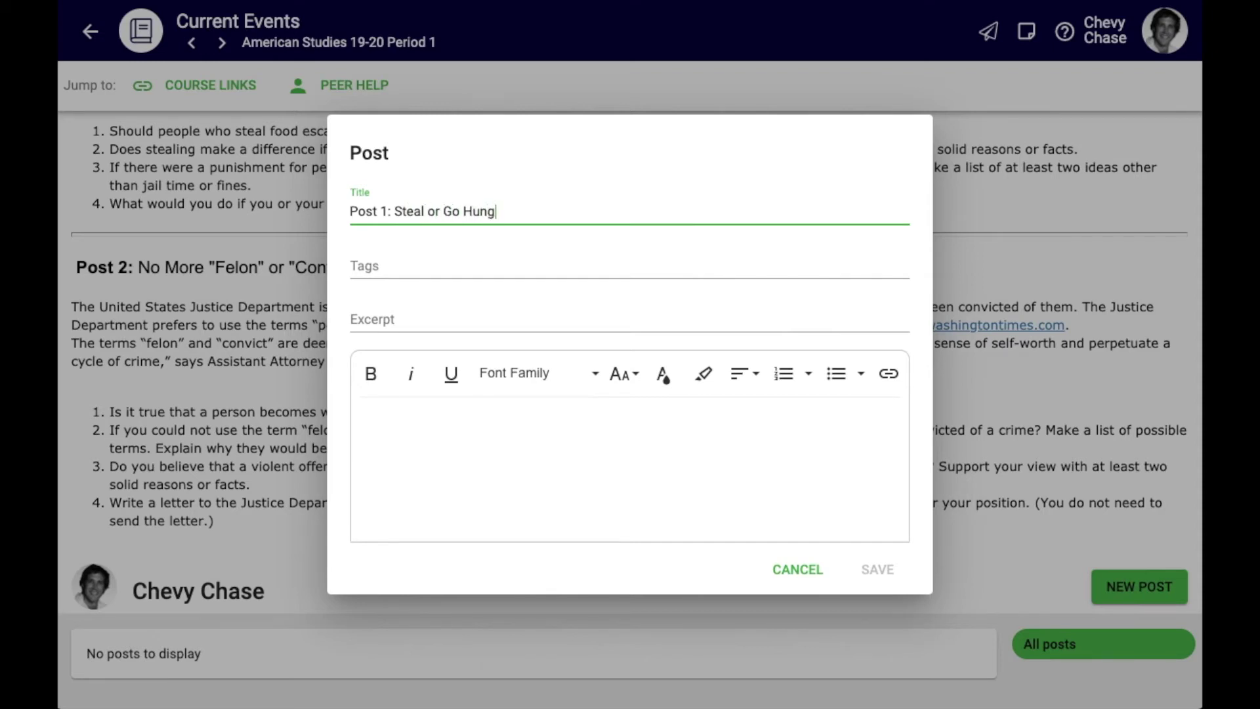
Paste the copied text about policing, food theft and Italy's 2016 court ruling into the post body and save the post.
{"action": "left_click", "coordinate": [845, 493]}
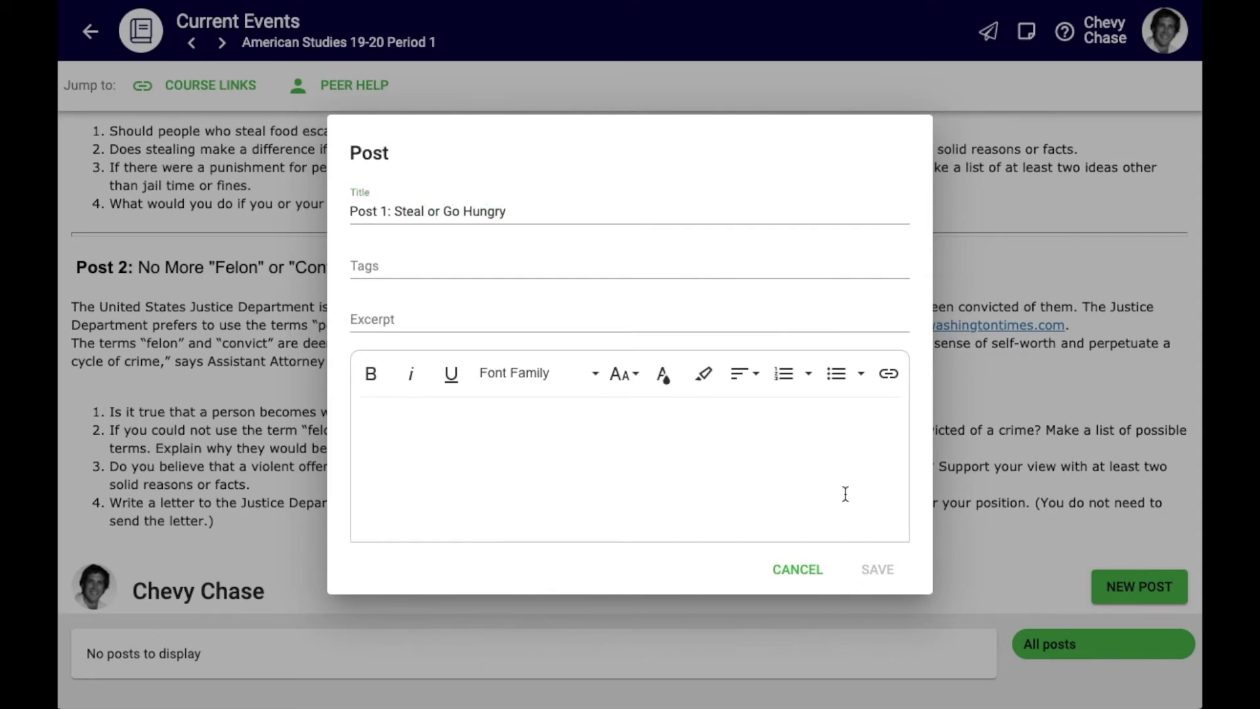
{"action": "key", "text": "ctrl+v"}
{"action": "scroll", "coordinate": [881, 506], "scroll_direction": "down", "scroll_amount": 3}
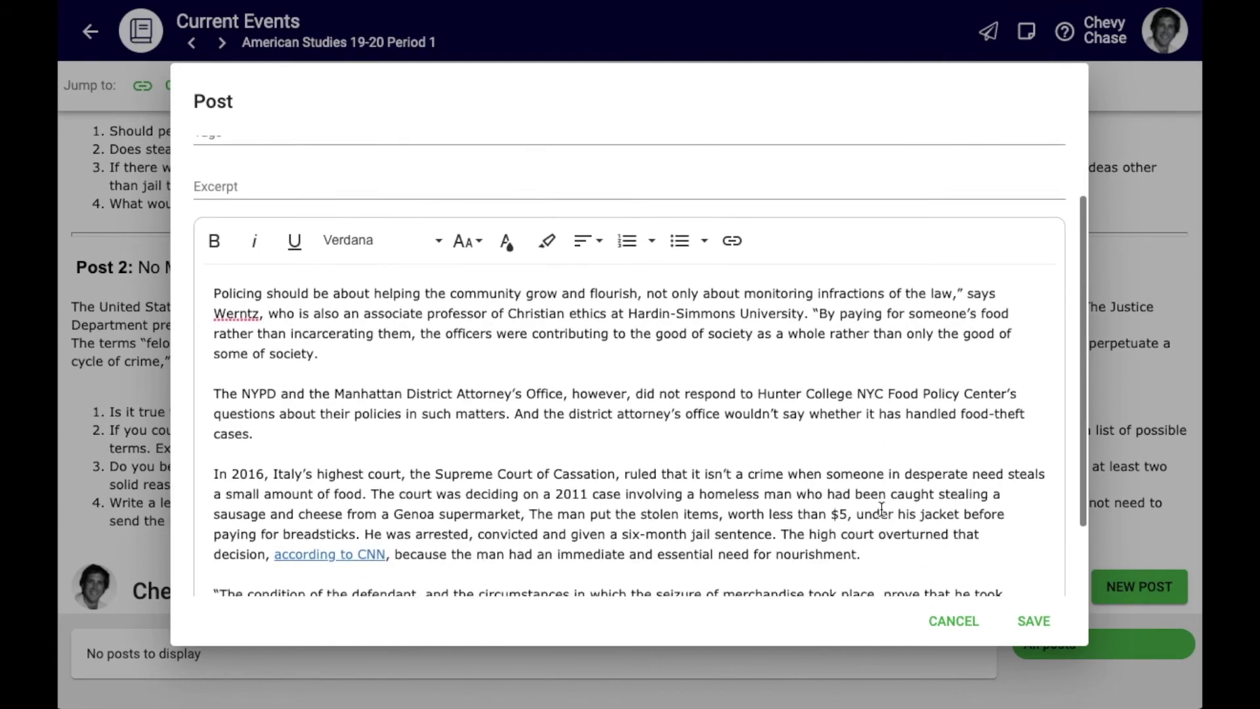
{"action": "left_click", "coordinate": [1033, 621]}
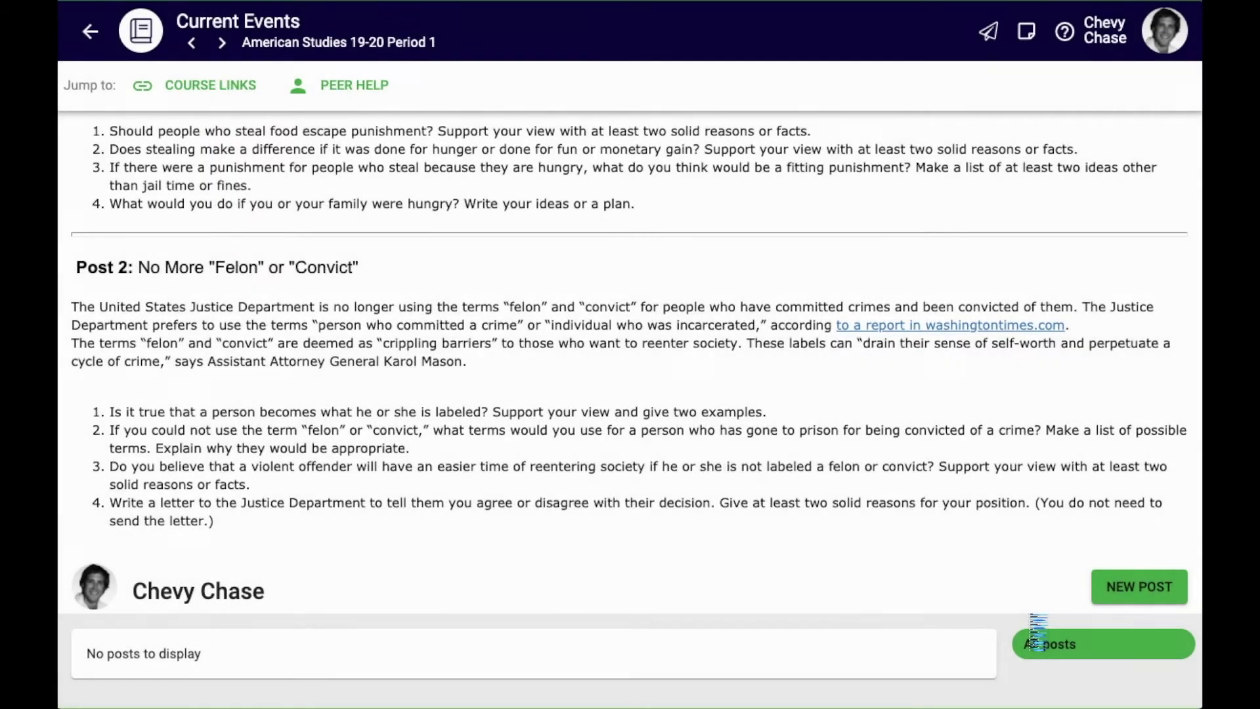
{"action": "scroll", "coordinate": [1010, 523], "scroll_direction": "down", "scroll_amount": 6}
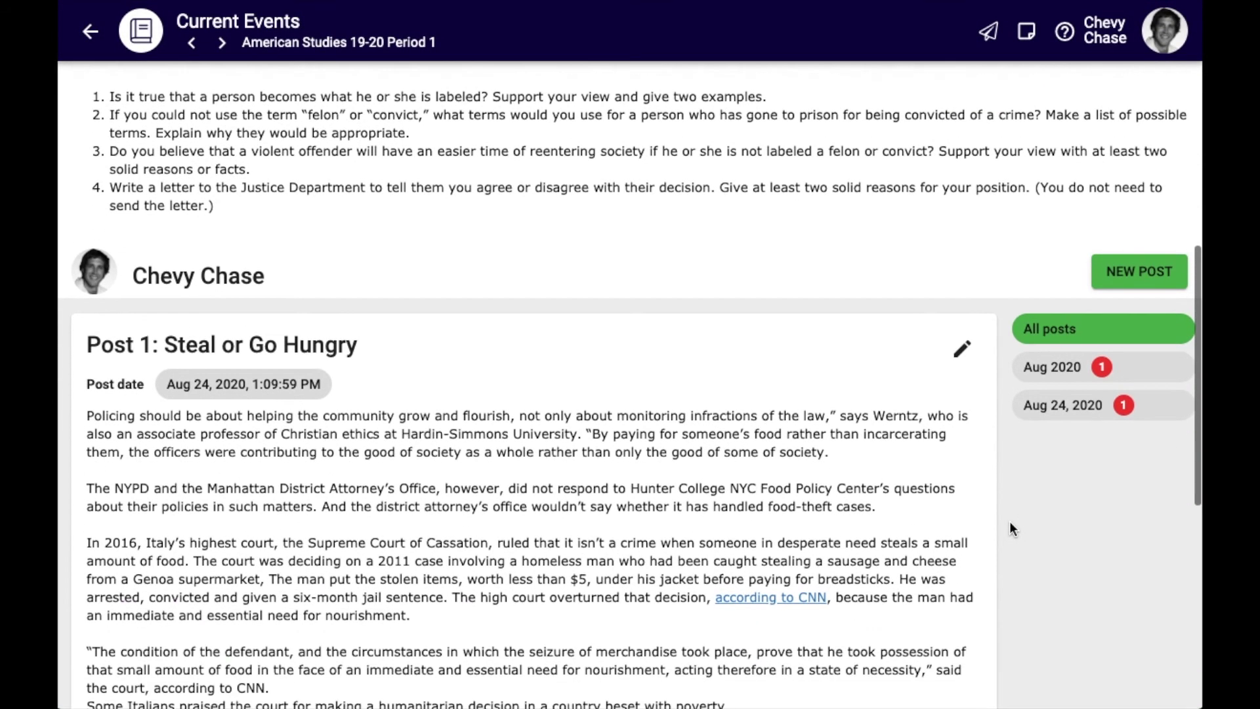
{"action": "scroll", "coordinate": [1009, 529], "scroll_direction": "up", "scroll_amount": 1}
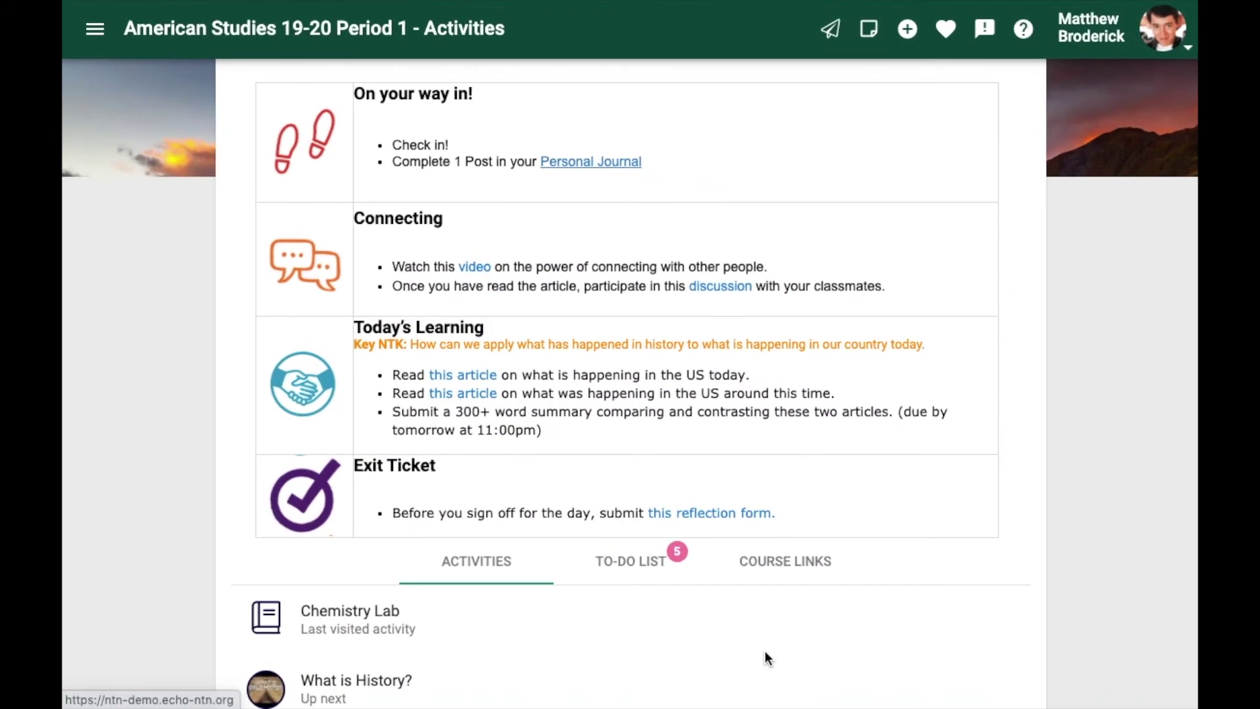
Open the Personal Journal from the American Studies agenda's "On your way in!" section and start a post titled "Post 1: Gratitude".
{"action": "left_click", "coordinate": [587, 166]}
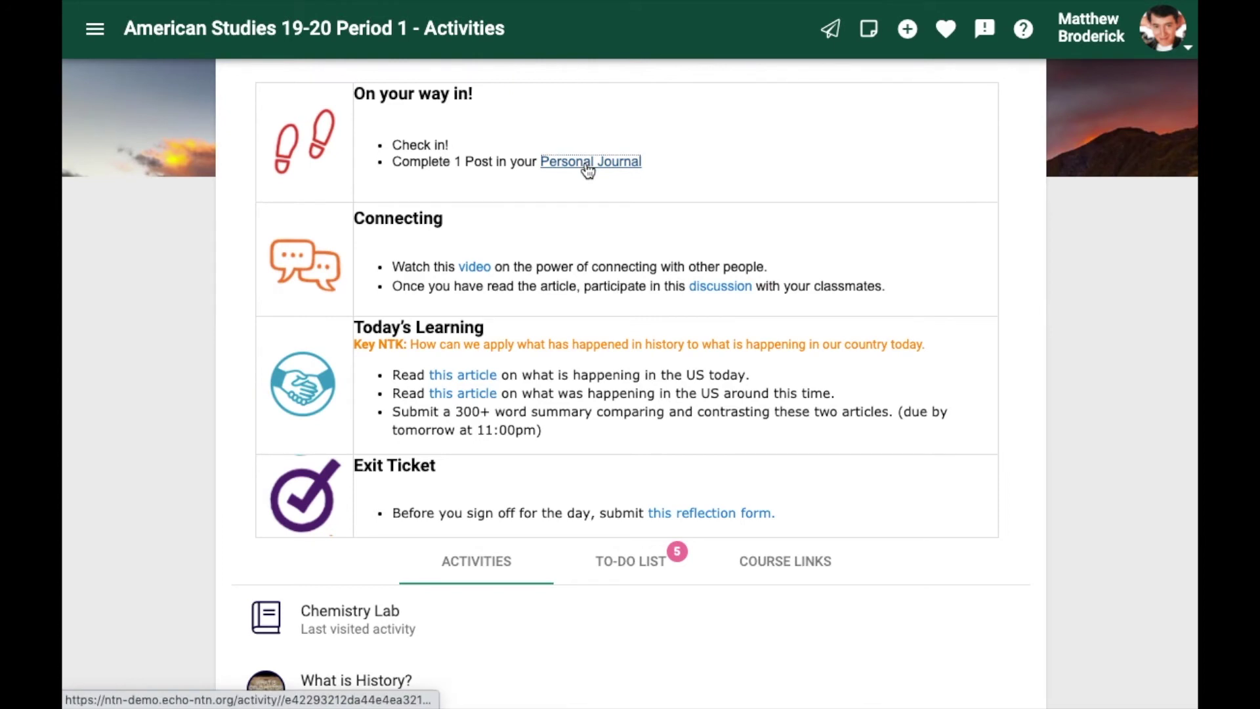
{"action": "scroll", "coordinate": [832, 281], "scroll_direction": "down", "scroll_amount": 2}
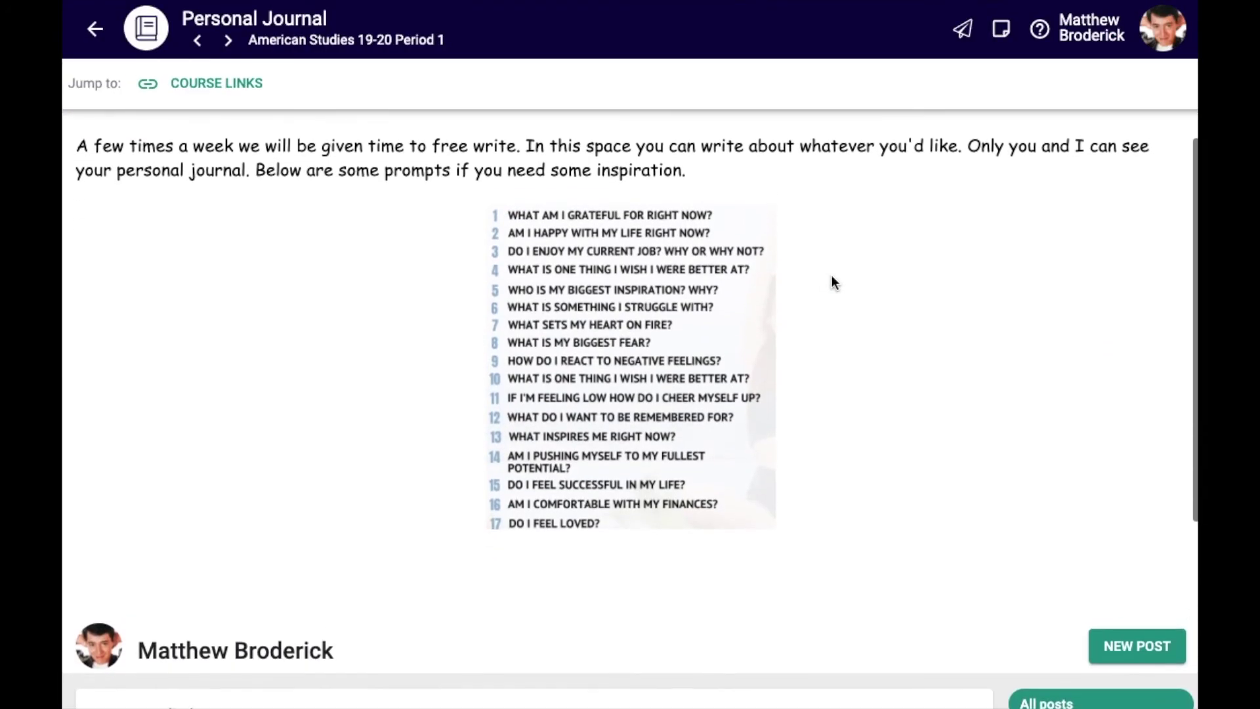
{"action": "left_click", "coordinate": [1142, 650]}
{"action": "type", "text": "Po"}
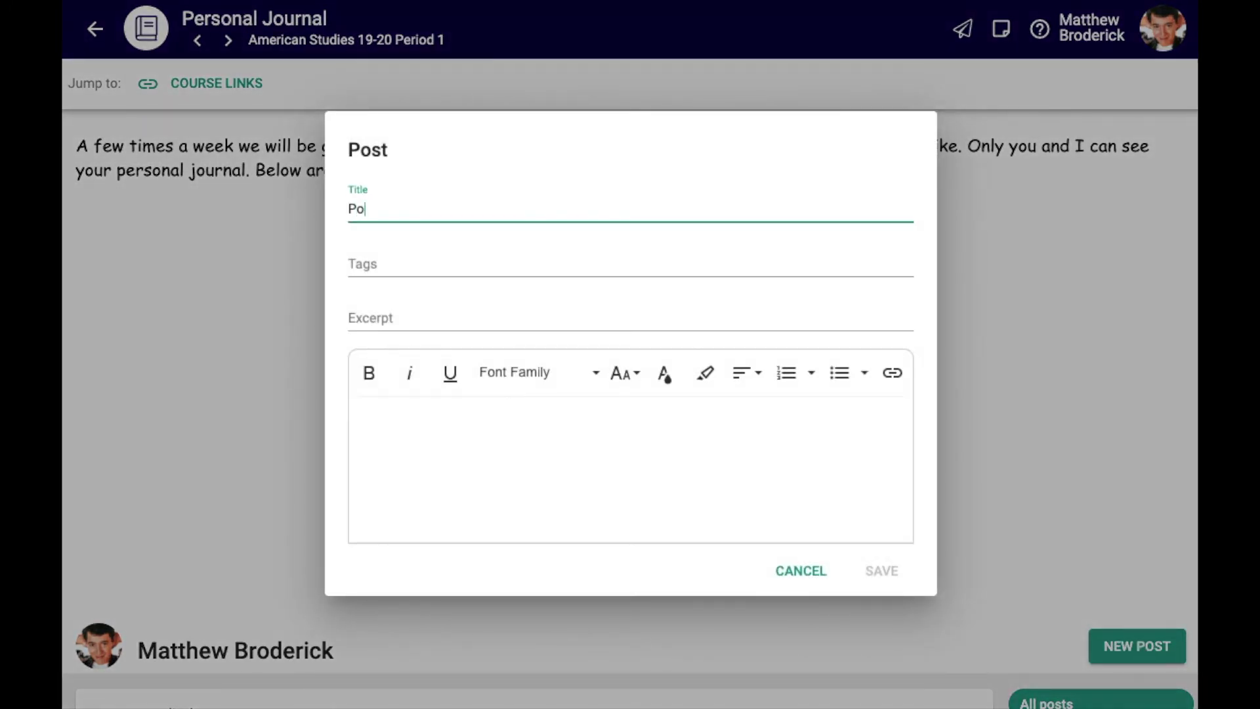
{"action": "type", "text": "st 1: Gratitude"}
Add the gratitude text beginning "Count your blessings. Be thankful." as the body and save the post.
{"action": "left_click", "coordinate": [861, 502]}
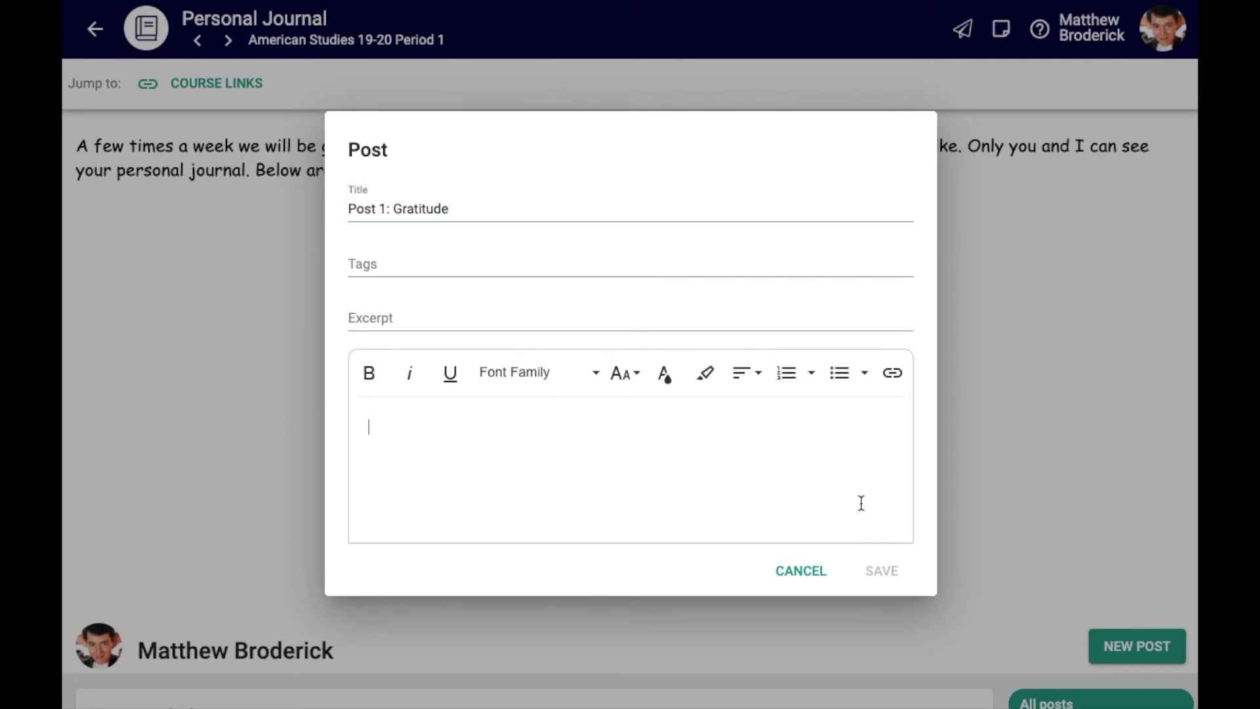
{"action": "type", "text": "Count your blessings. Be thankful. The message about gratitude can be heard these days, loud and clear. Being thankful is such an important practice to hold onto in this fast-paced world in which we live…simply noticing the things we are thankful of. However, it’s all well and good to know that gratitude ought to be a priority, but perhaps you are wondering about how to practice gratitude. Well, there is a vast number of ways in which to practically introduce more gratitude into our lives. In this article, the overarching aim is to provide some clear, practical ways to bring gratitude to the forefront of our striving for well-being. I hope you find them helpful!"}
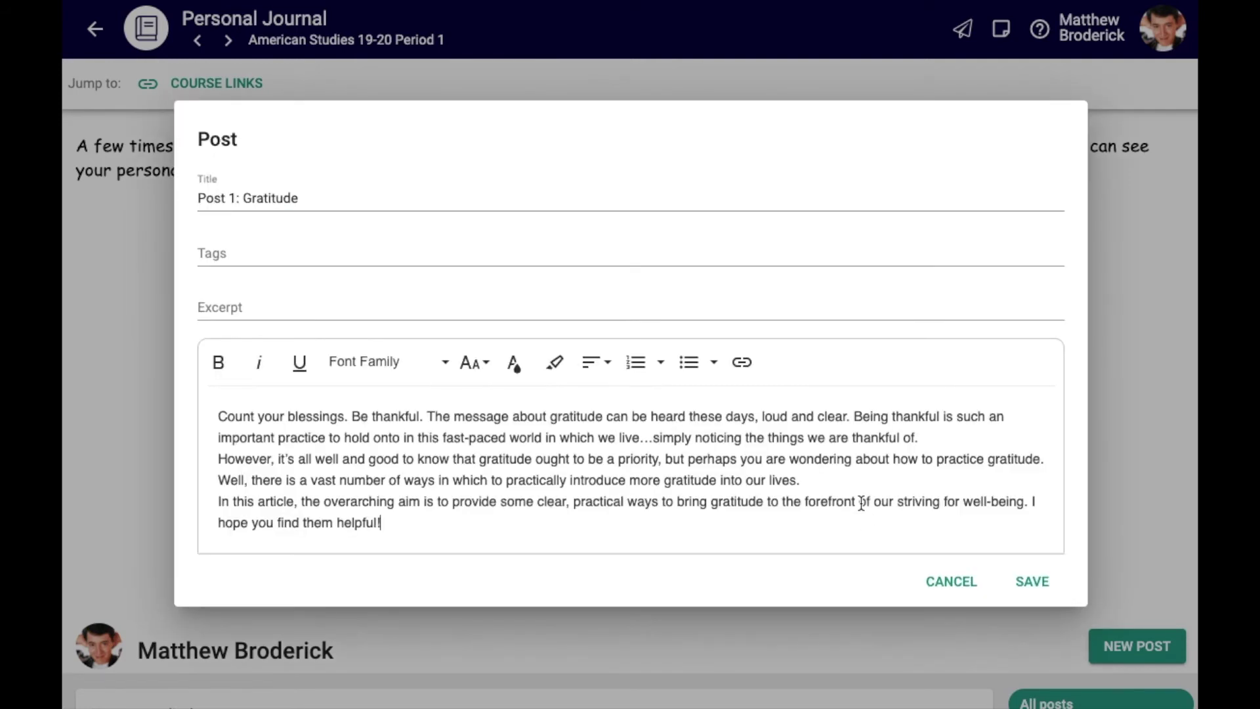
{"action": "left_click", "coordinate": [1032, 581]}
Open the Activity Log from the Physical Education agenda's Today's Learning section and start a post titled "Fitness Goal".
{"action": "scroll", "coordinate": [1053, 389], "scroll_direction": "down", "scroll_amount": 5}
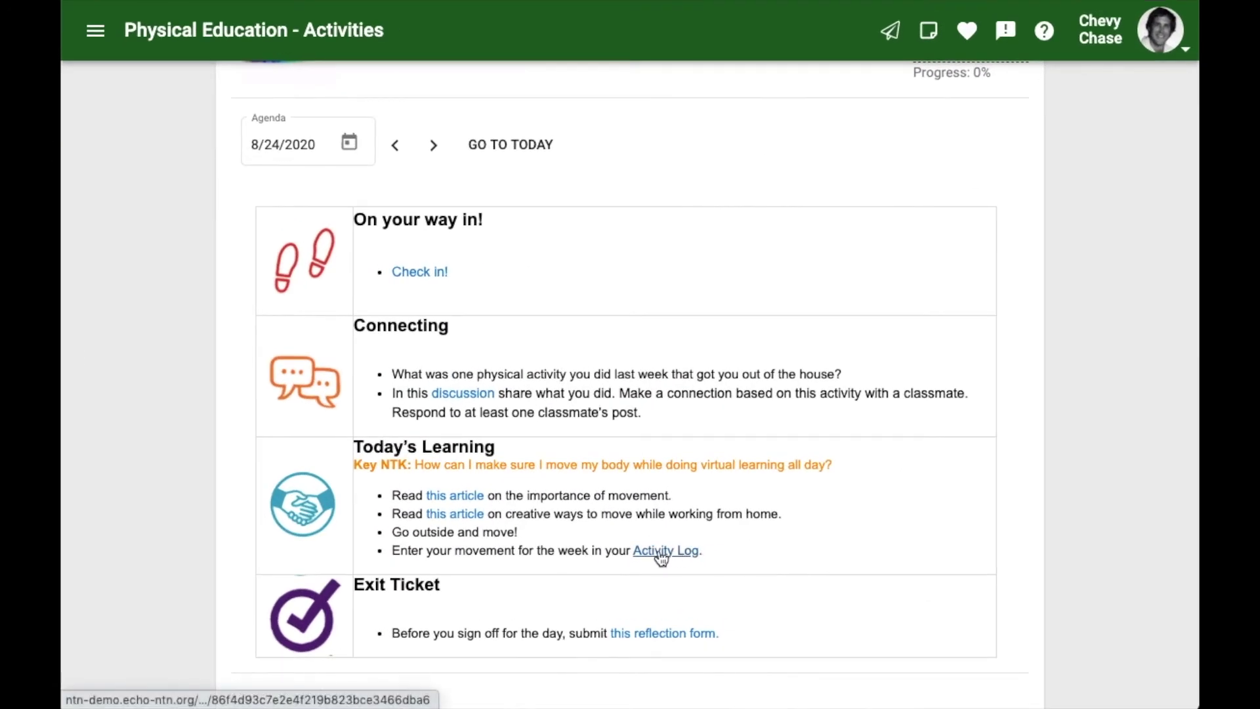
{"action": "left_click", "coordinate": [661, 555]}
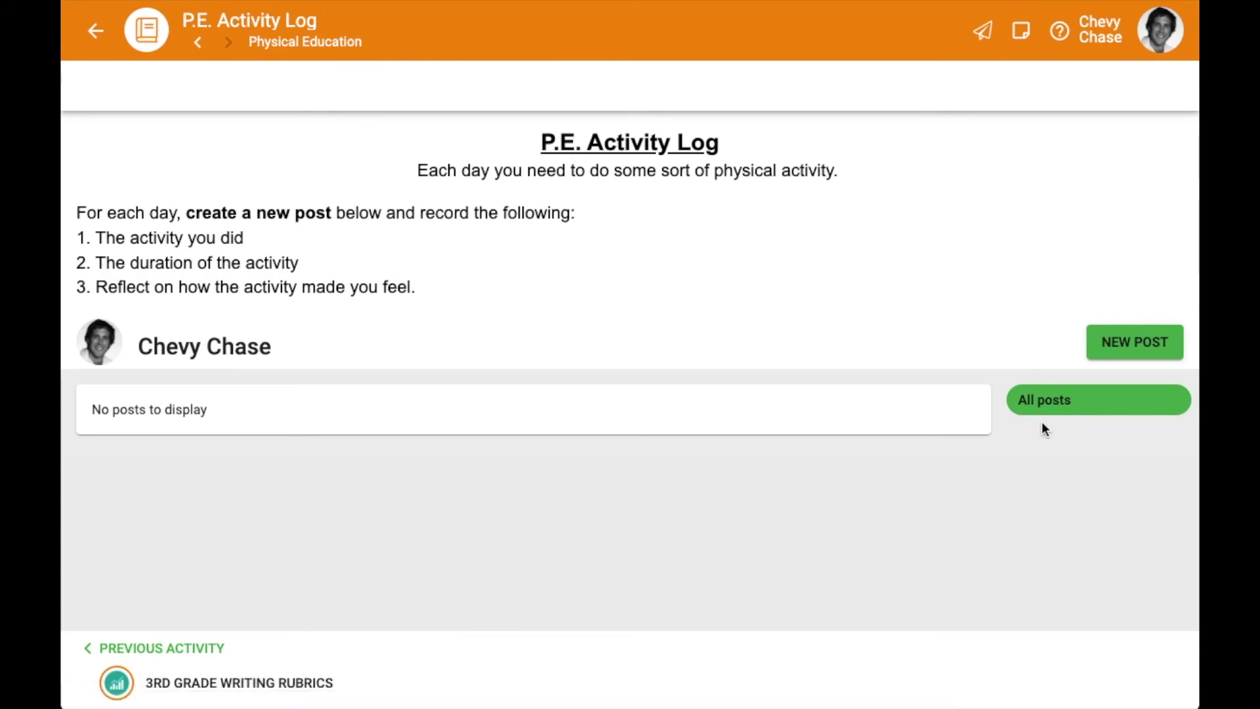
{"action": "left_click", "coordinate": [1122, 341]}
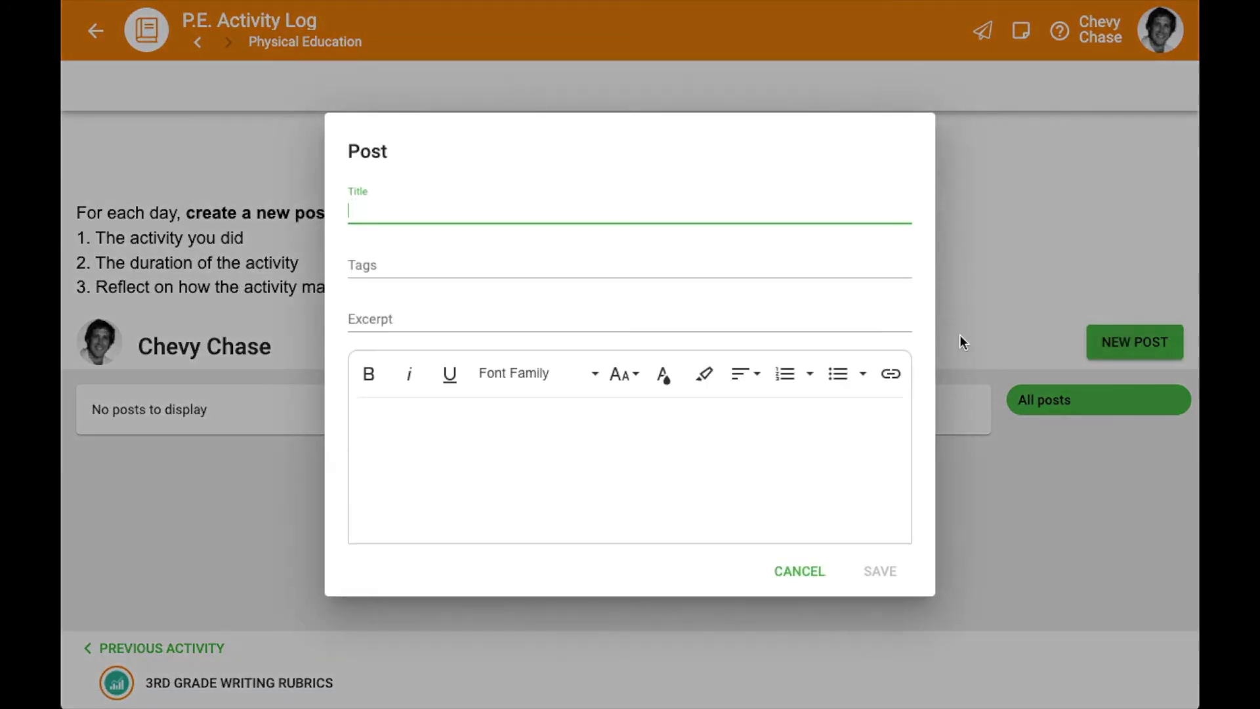
{"action": "type", "text": "Fitness Goal"}
Write a reflection beginning "This week so far I have either ran or walked 1 mile a day" and save the fitness post.
{"action": "left_click", "coordinate": [791, 481]}
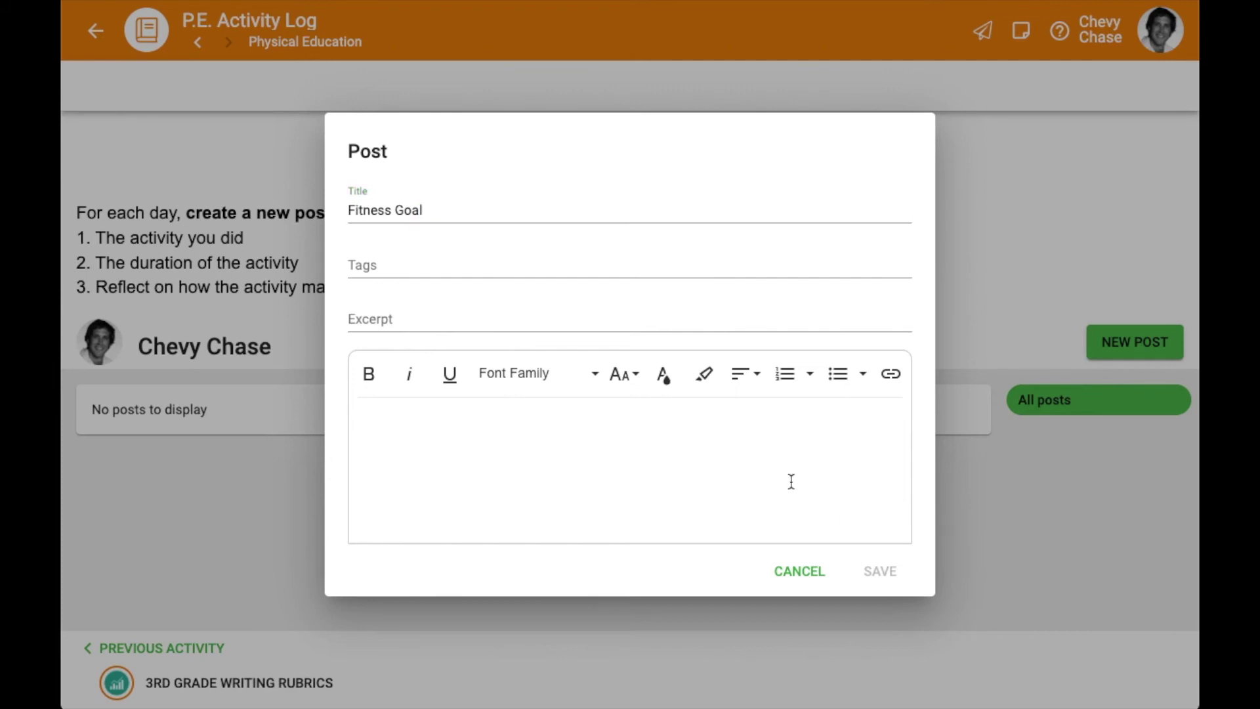
{"action": "type", "text": "This week so far I have either ran or walked 1 mile a day. I notice that when I get outside and move, I have more concentration for my school work and I just feel better in general."}
{"action": "left_click", "coordinate": [1035, 576]}
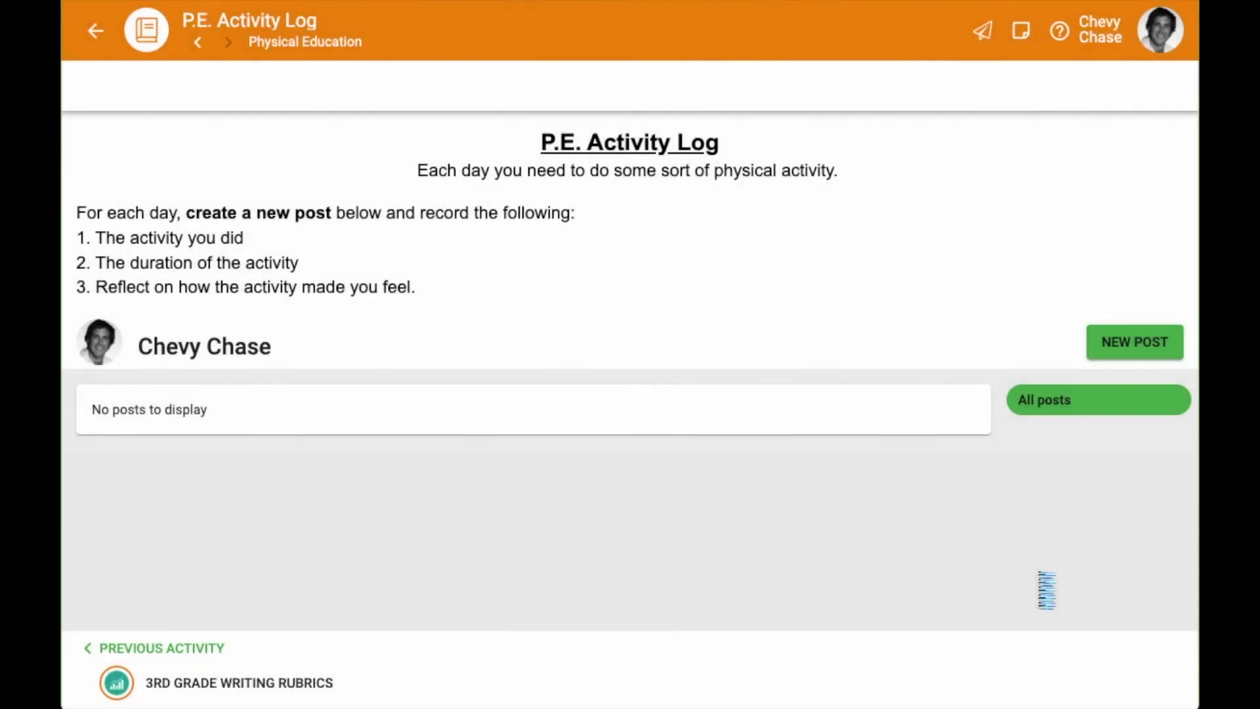